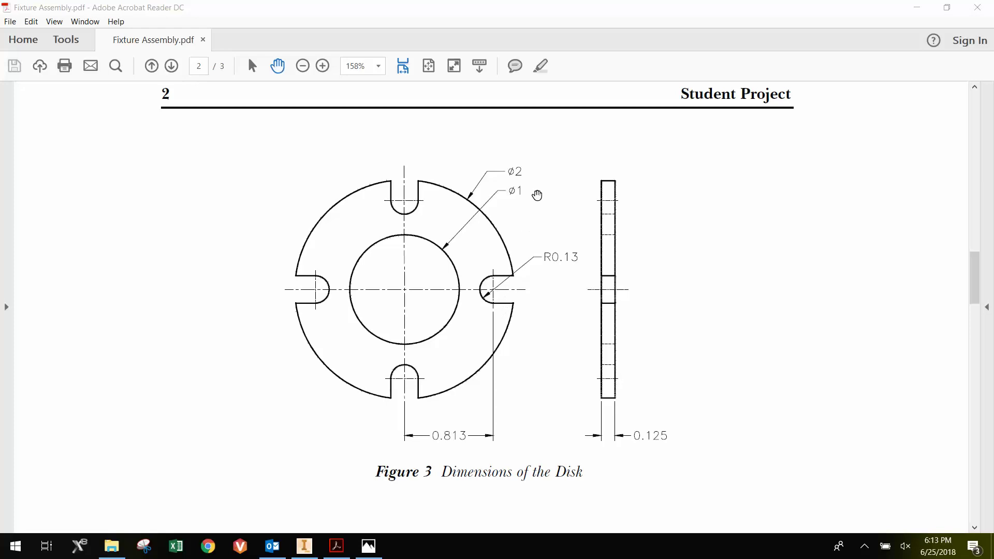
- Create a new part from the Standard.ipt template
scroll(537, 196, up, 5)
scroll(560, 239, up, 8)
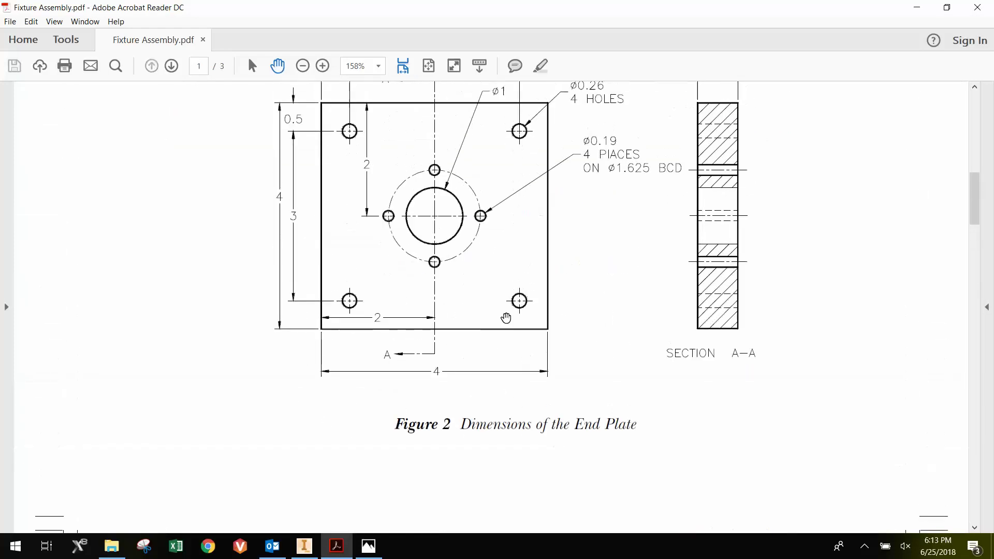
scroll(514, 299, up, 7)
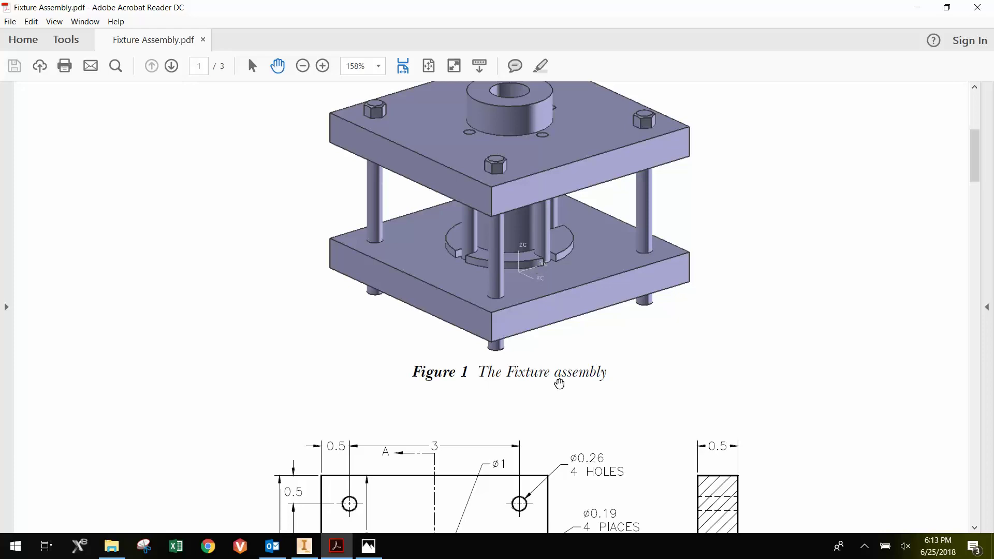
scroll(537, 352, down, 3)
scroll(537, 351, down, 17)
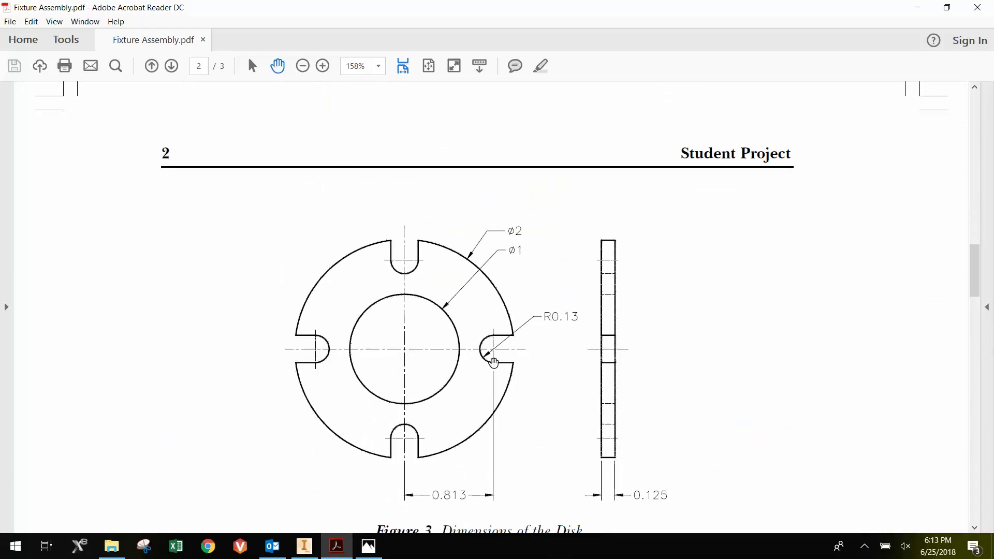
scroll(493, 362, down, 1)
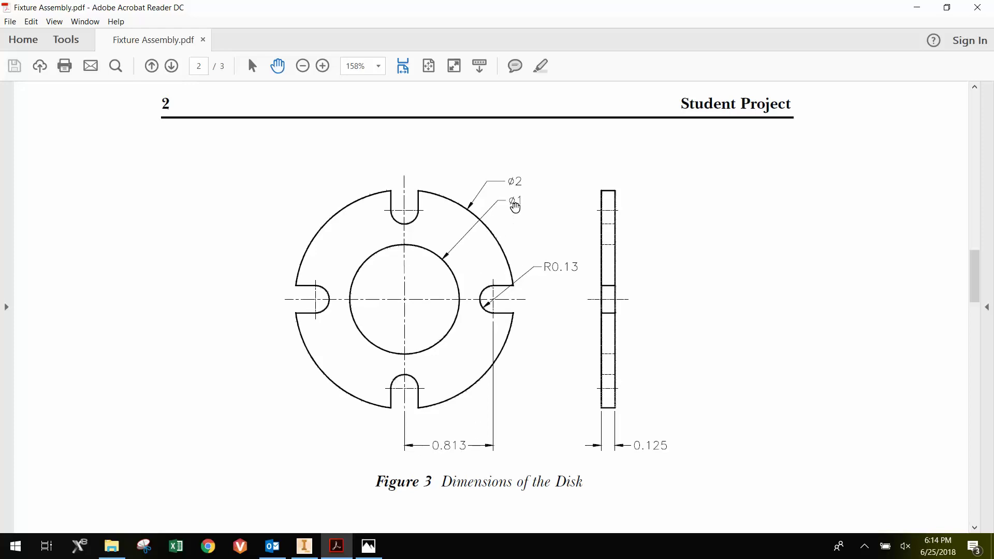
scroll(512, 187, up, 10)
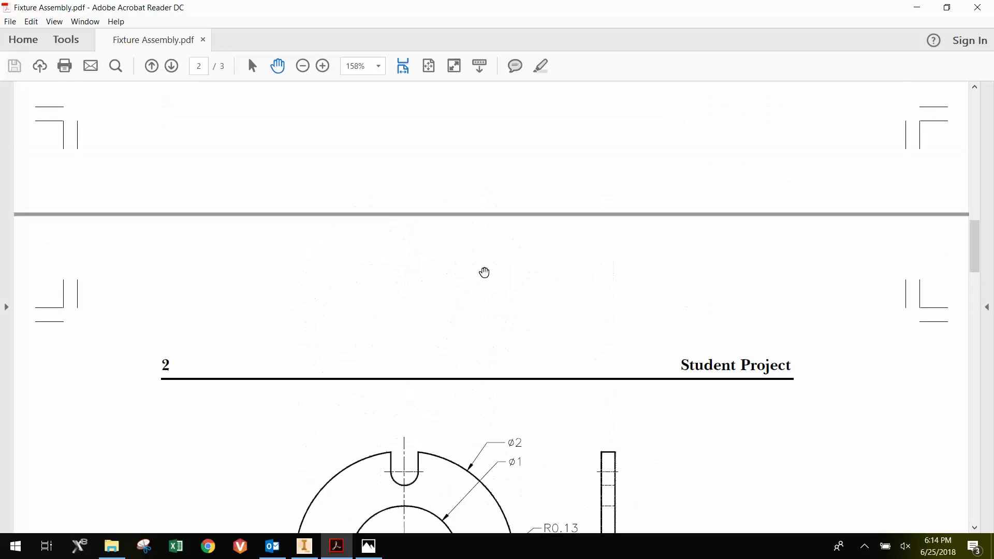
scroll(503, 344, up, 5)
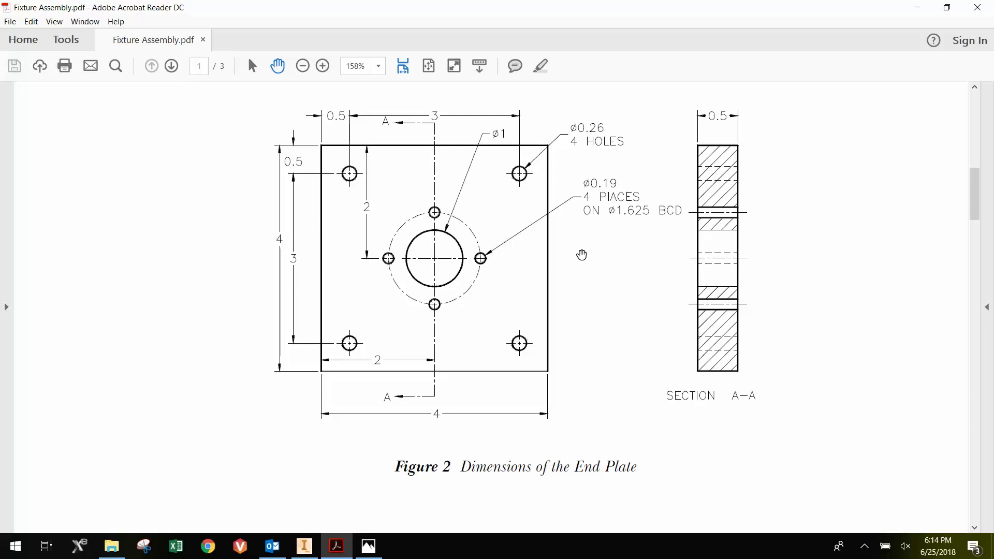
scroll(535, 278, down, 10)
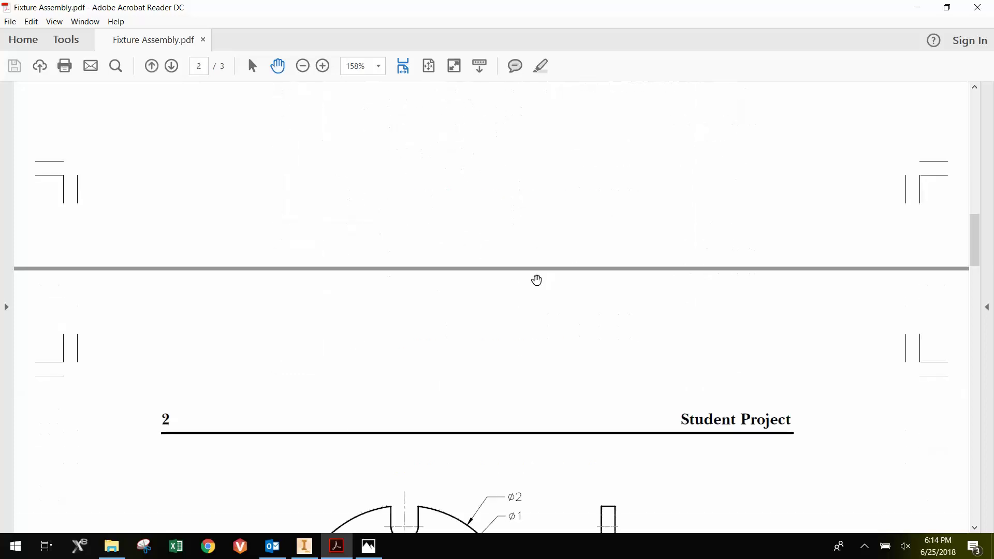
scroll(536, 280, down, 5)
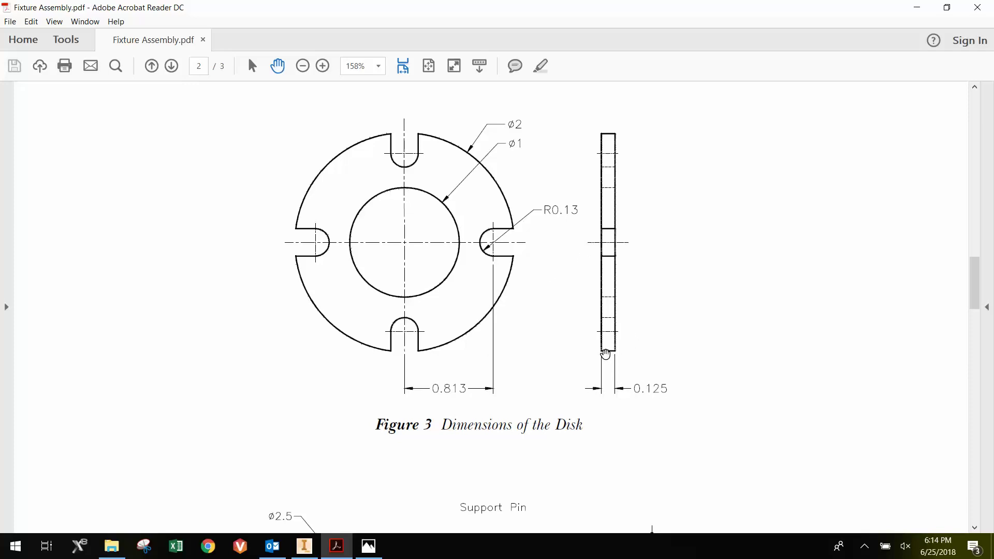
click(313, 552)
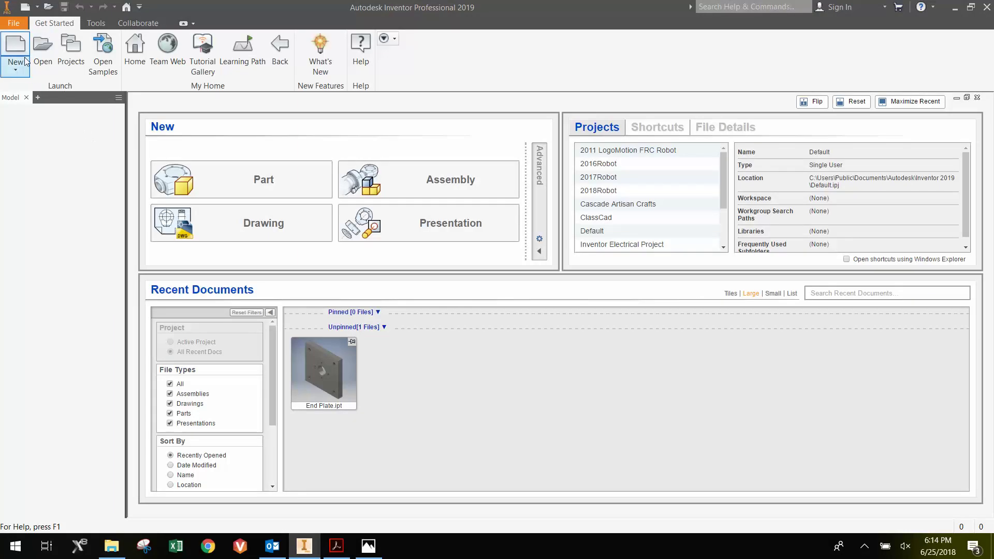
click(25, 61)
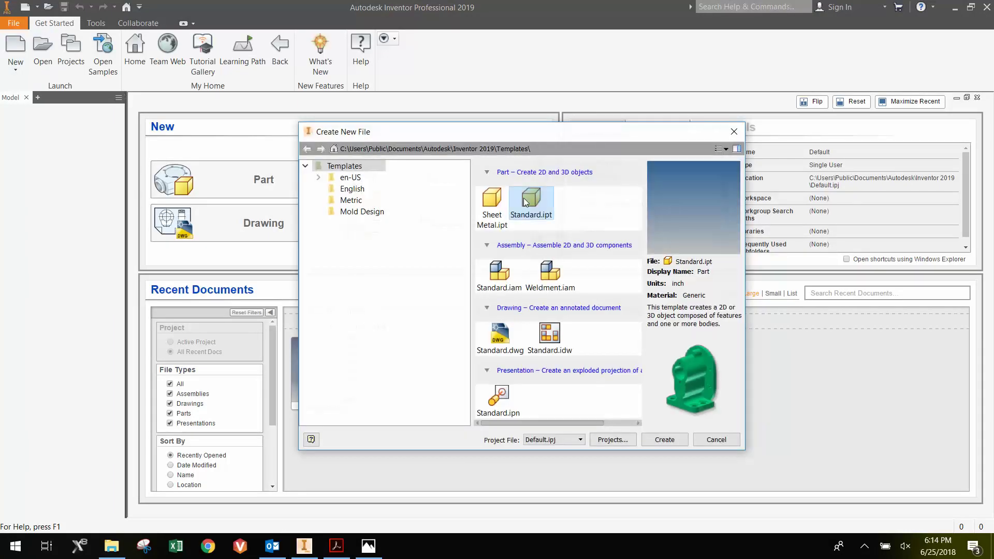
click(665, 440)
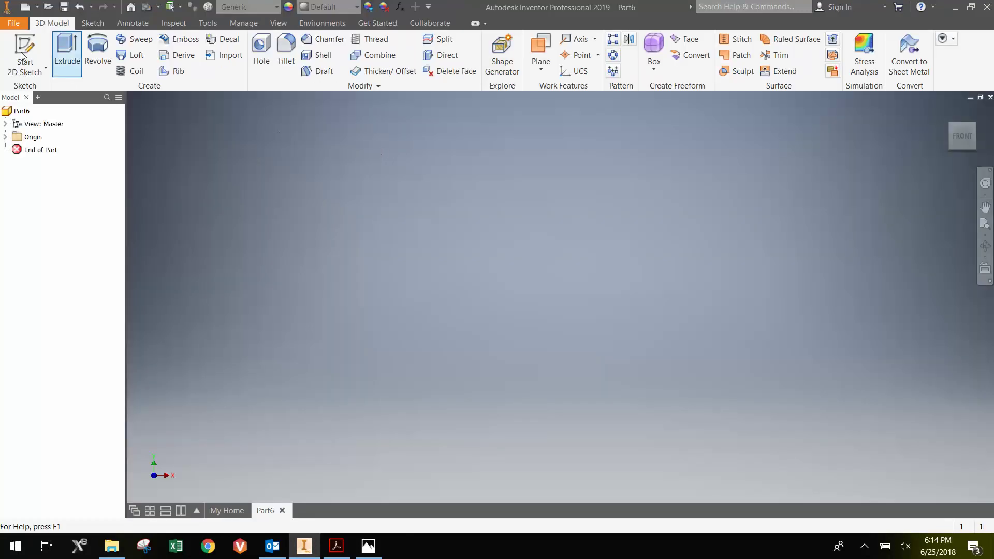
- Start a sketch on the XY plane and draw a 2-inch circle centred on the origin
click(24, 49)
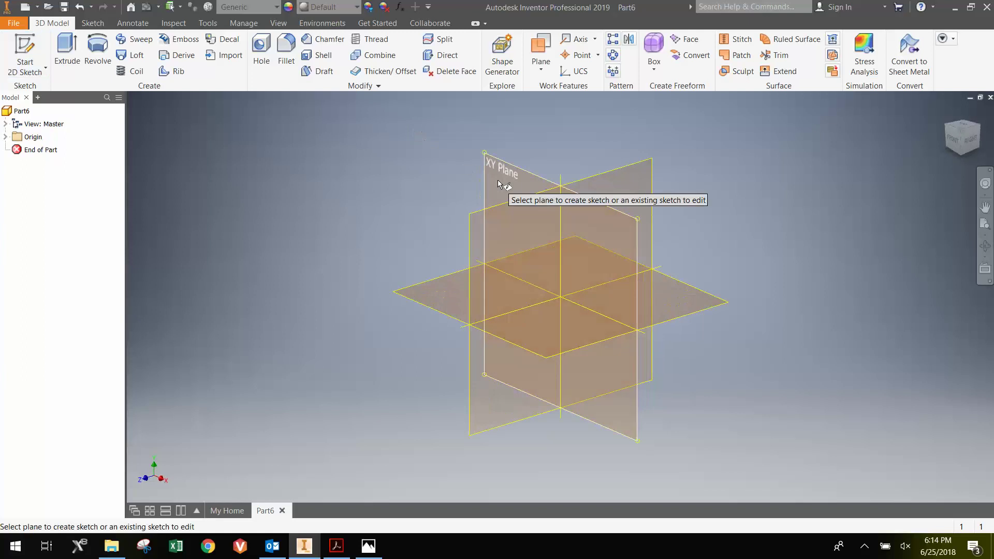
click(496, 179)
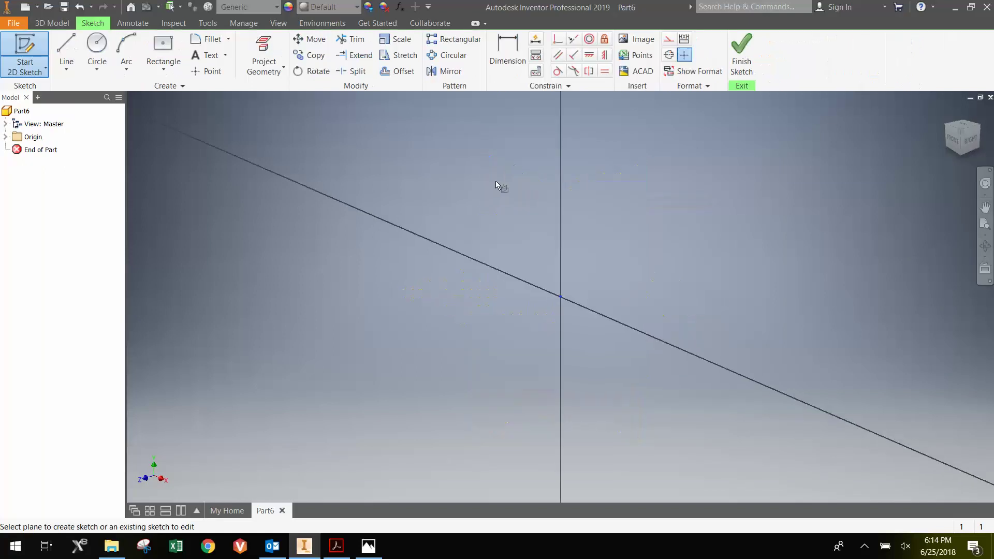
click(104, 46)
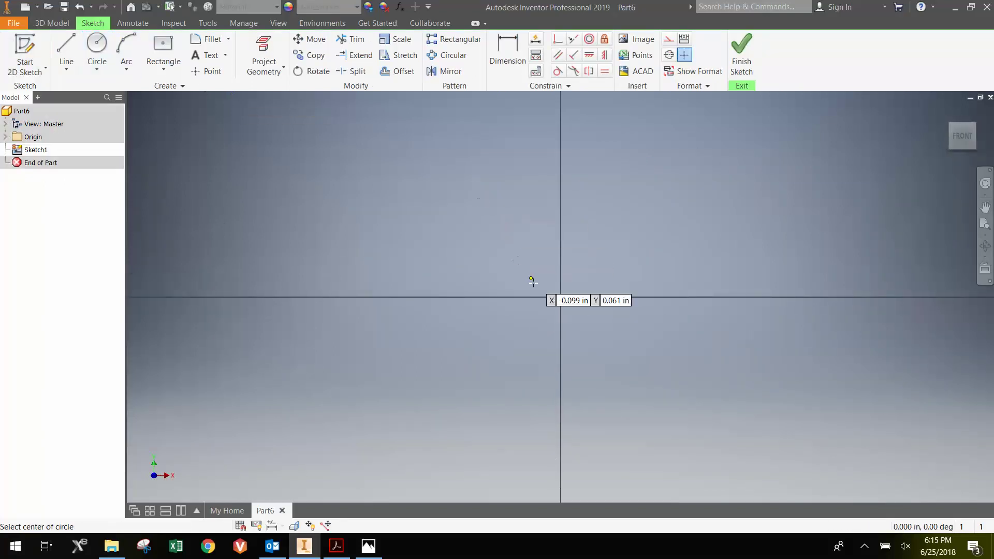
click(559, 297)
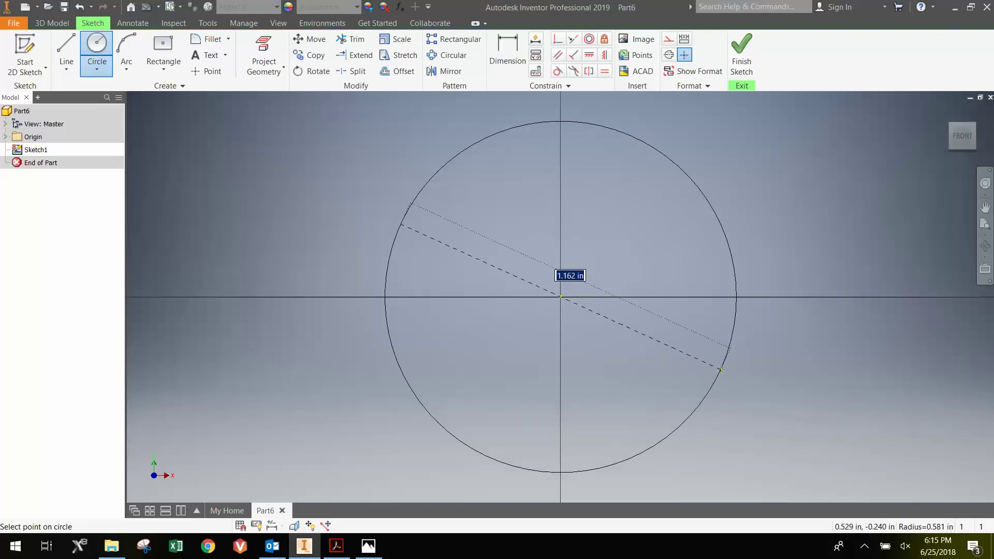
text(2)
key(Return)
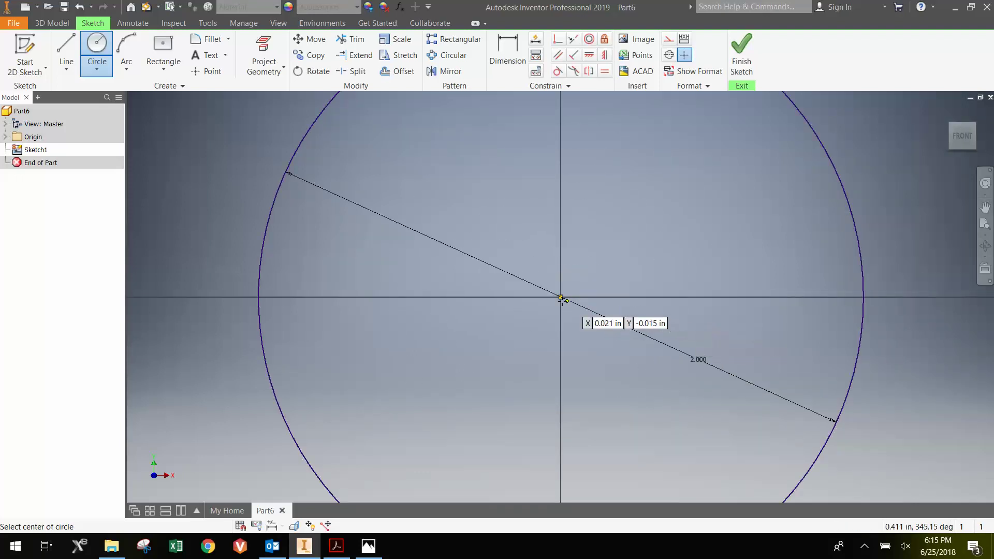
- Add a concentric 1-inch circle at the origin and finish the sketch
click(561, 298)
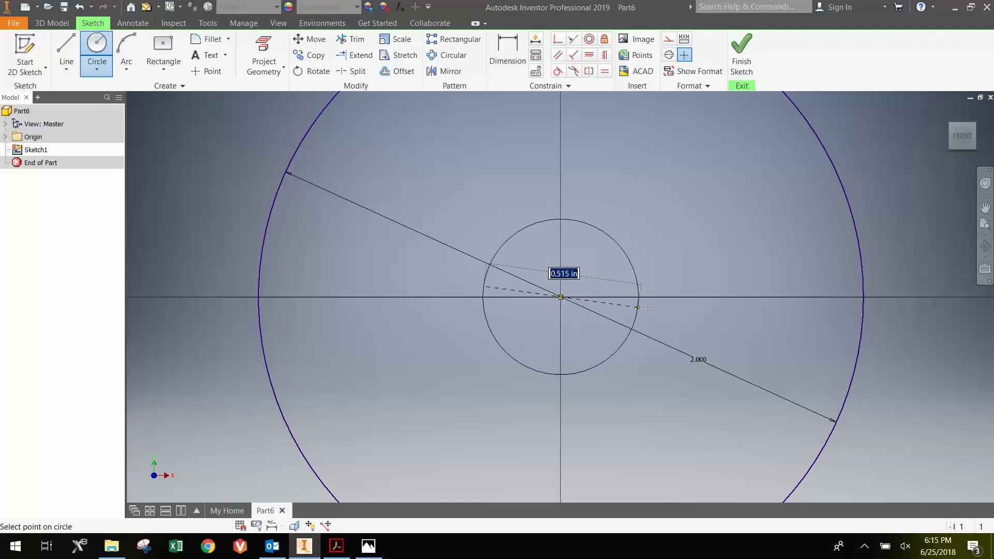
text(1)
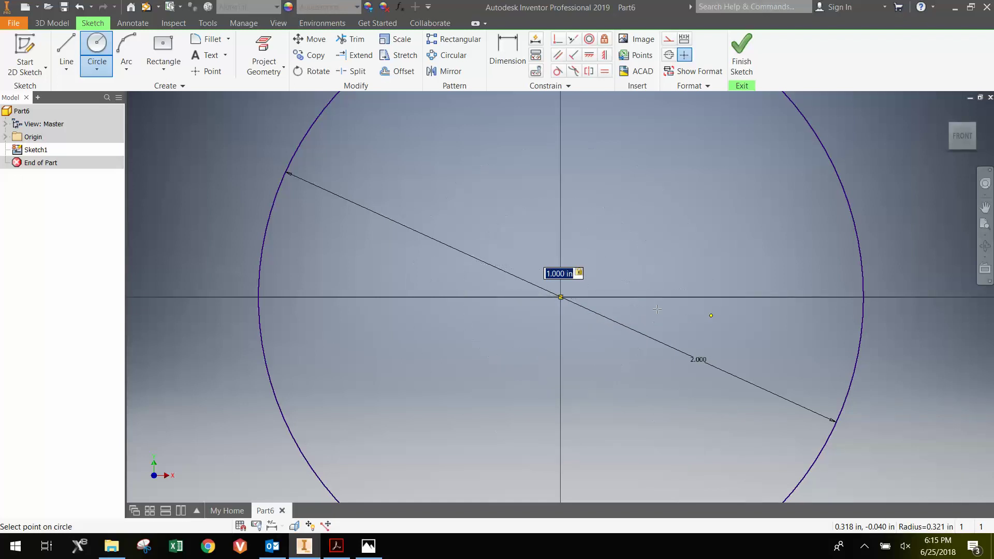
key(Return)
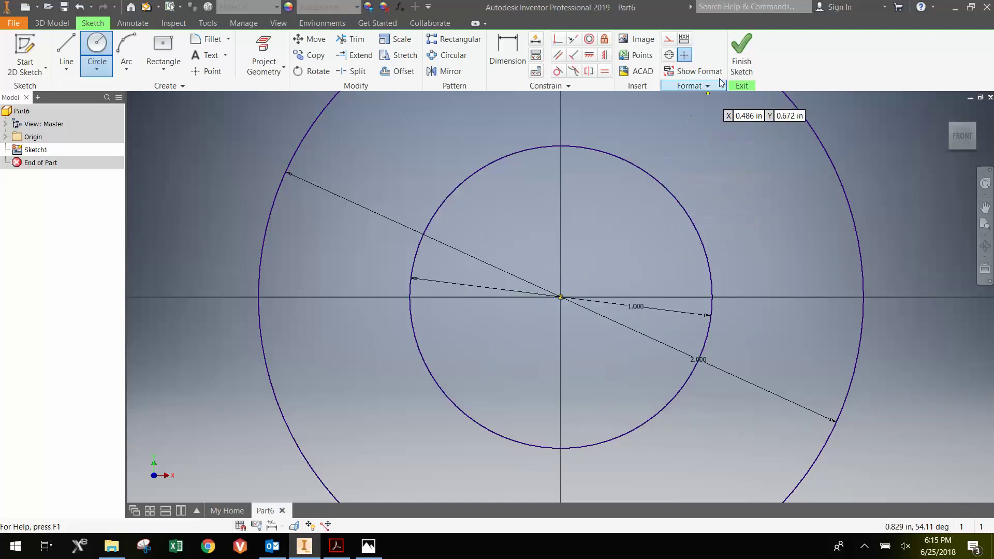
click(734, 58)
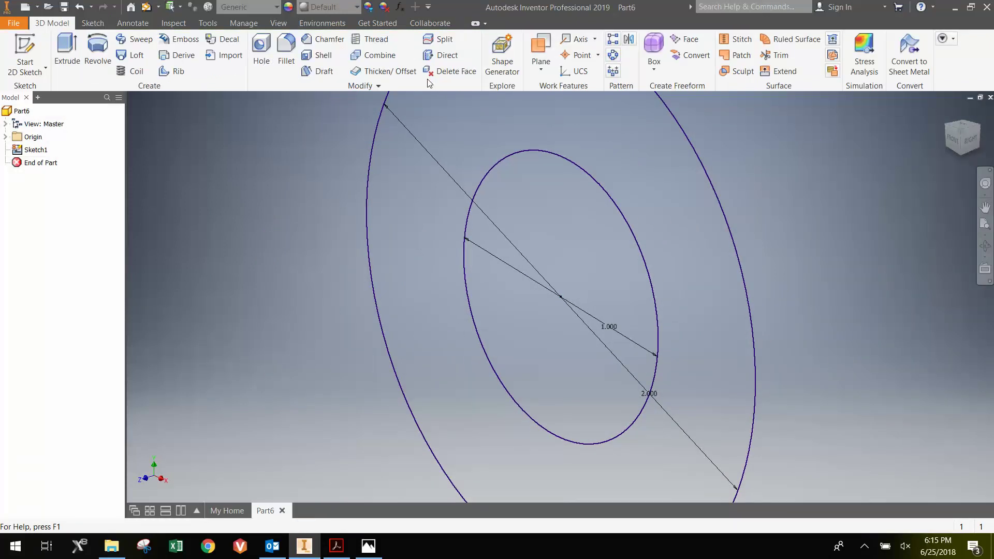
click(76, 47)
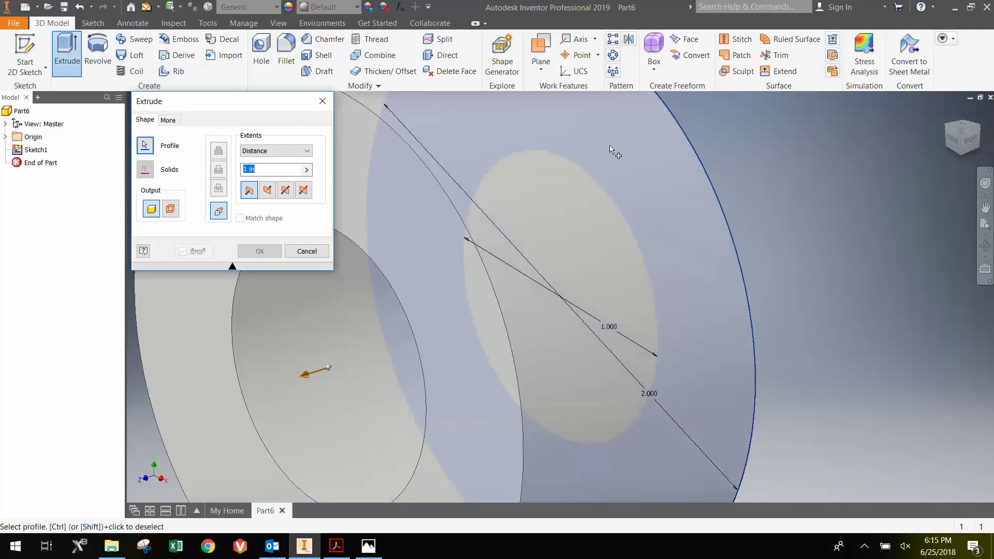
- Extrude the ring between the circles 0.125 in symmetrically into a washer solid
click(613, 149)
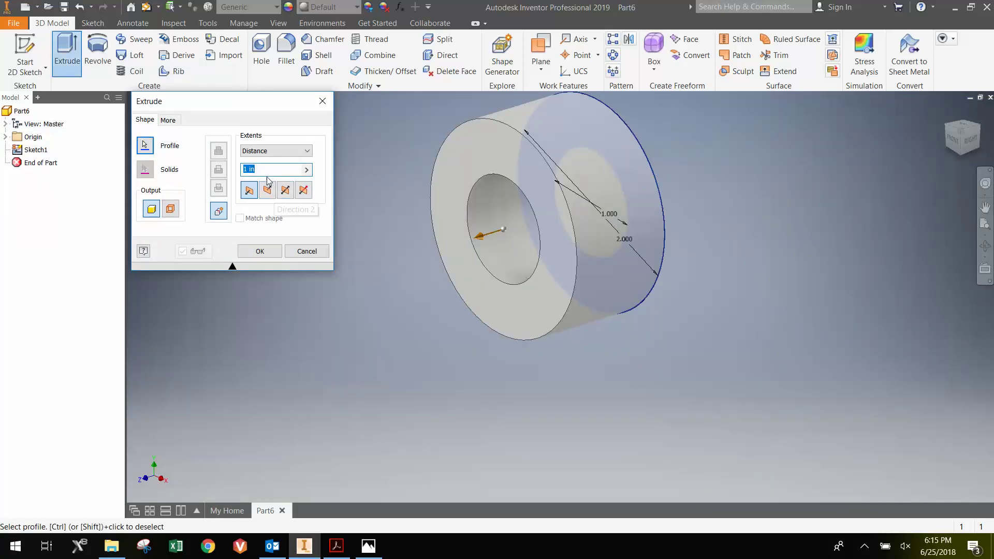
text(.125)
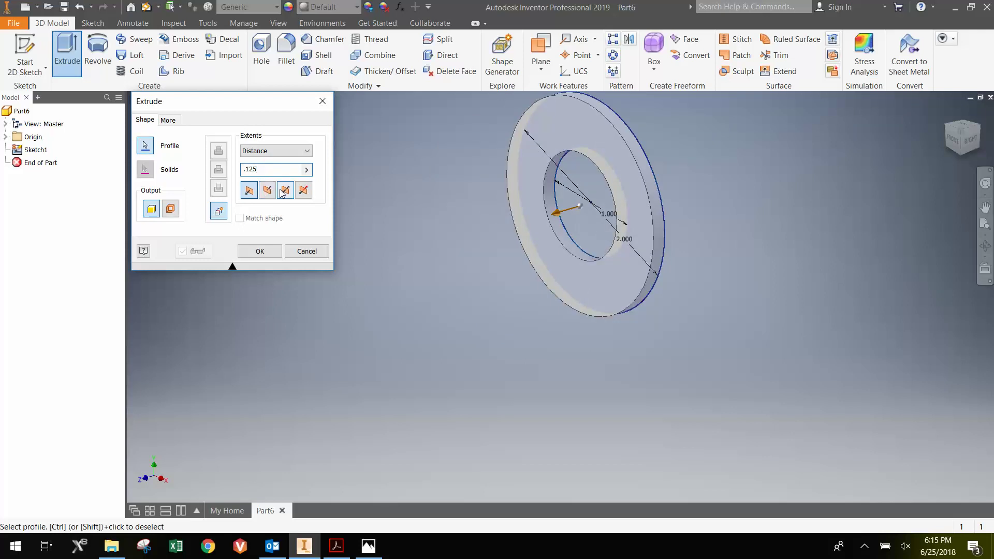
click(284, 190)
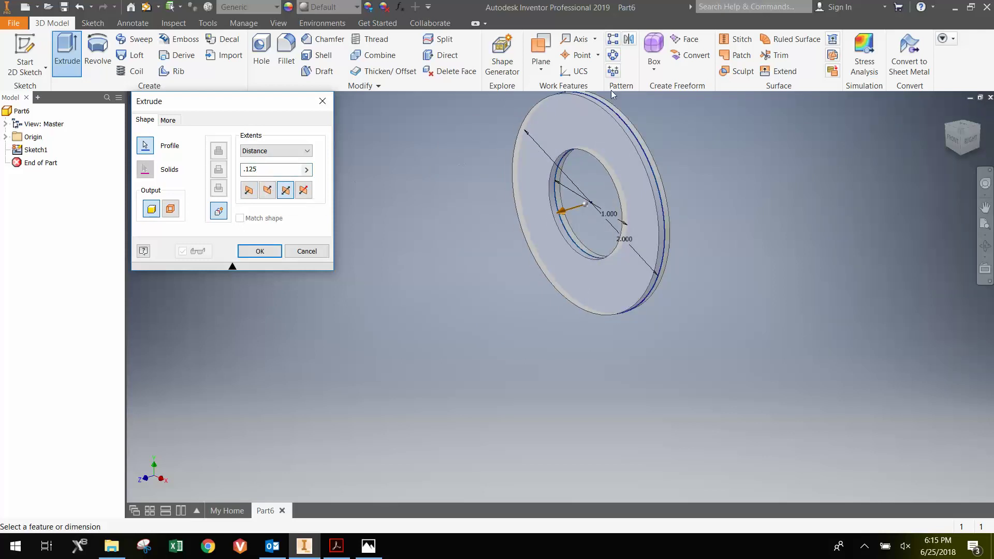
scroll(613, 94, down, 5)
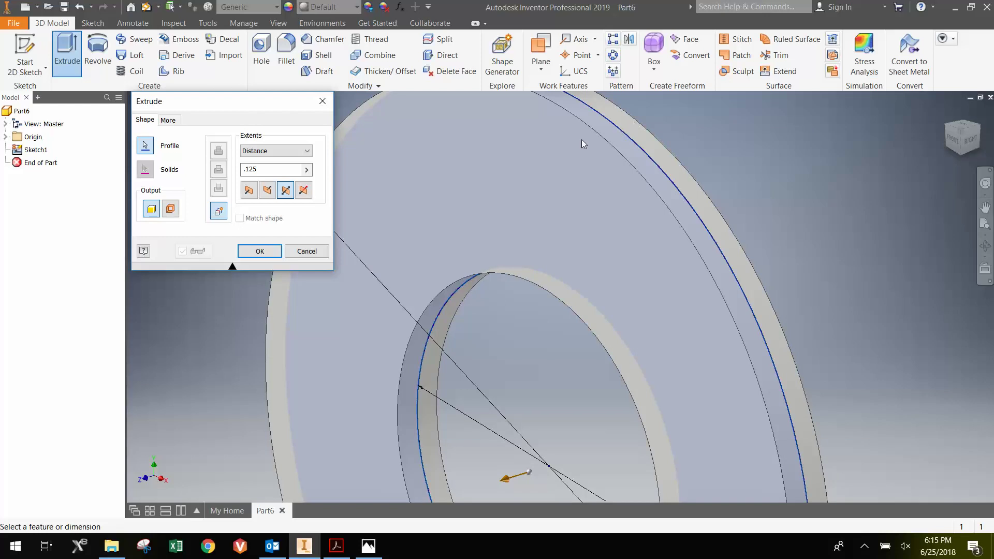
click(259, 251)
scroll(466, 204, down, 5)
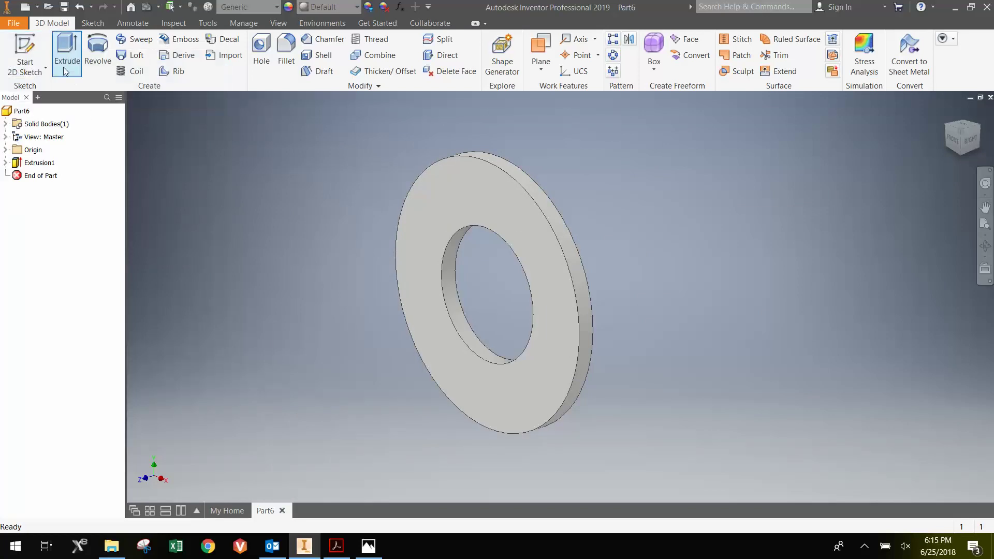
click(38, 46)
- Sketch on the disk's front face, project both edges, and draw a 0.260 in circle on the horizontal axis
click(429, 202)
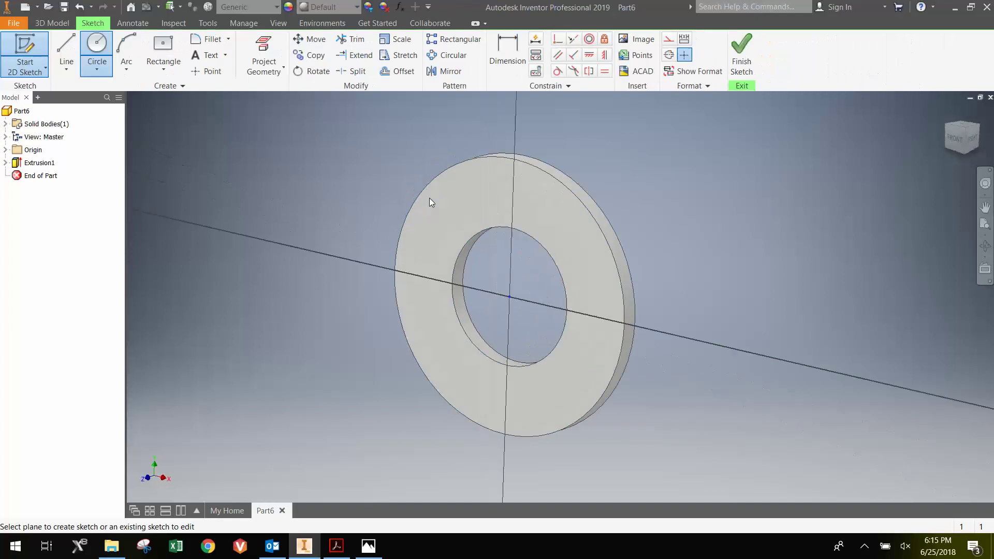
click(265, 52)
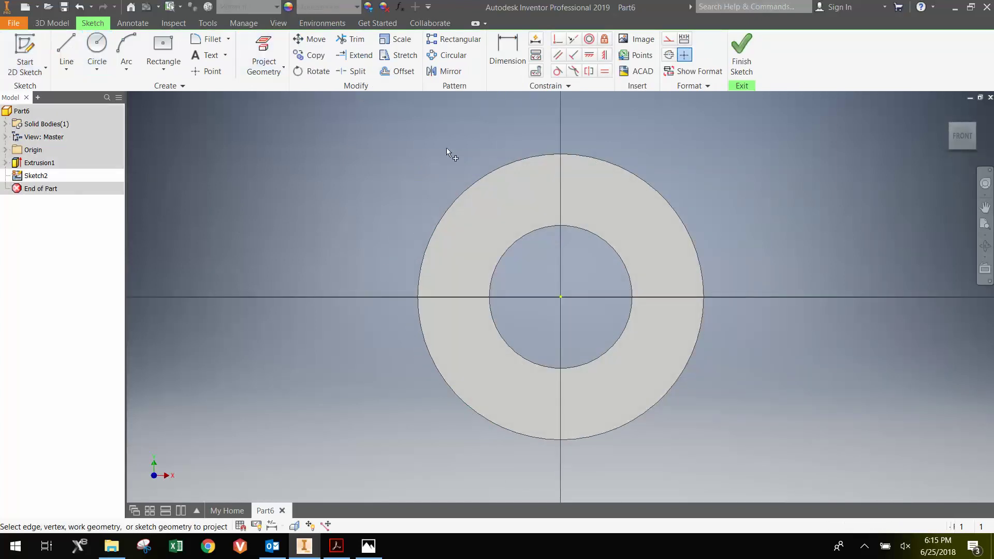
click(563, 189)
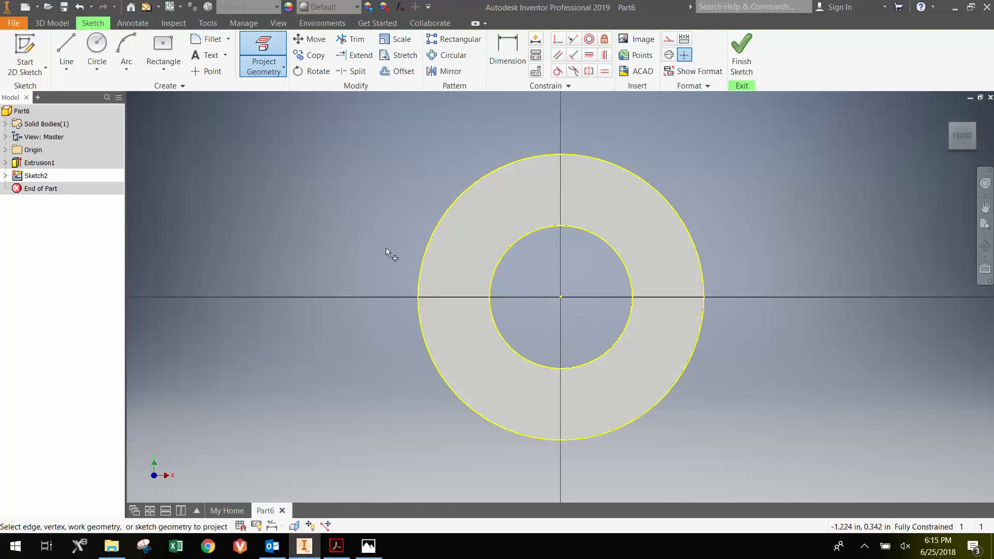
click(97, 52)
scroll(440, 300, down, 5)
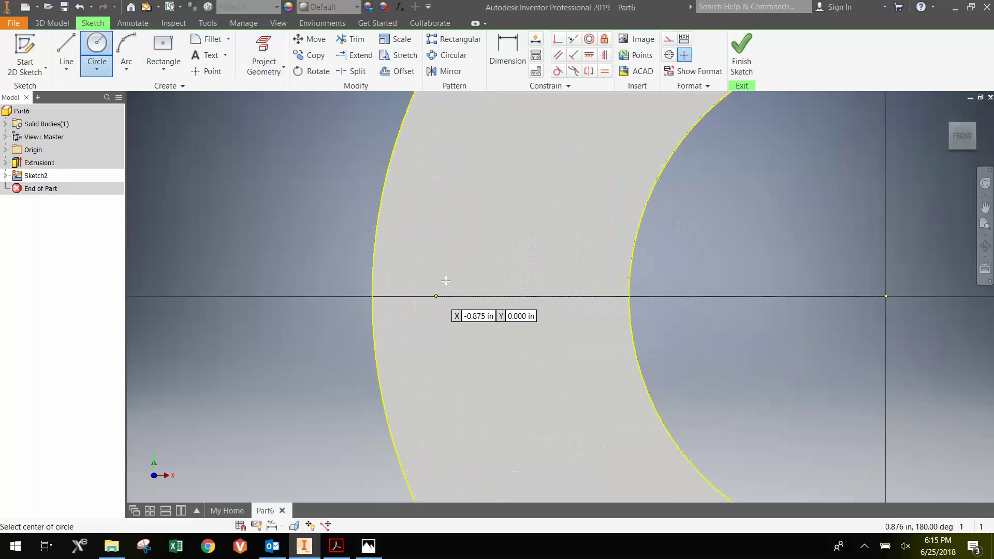
click(433, 296)
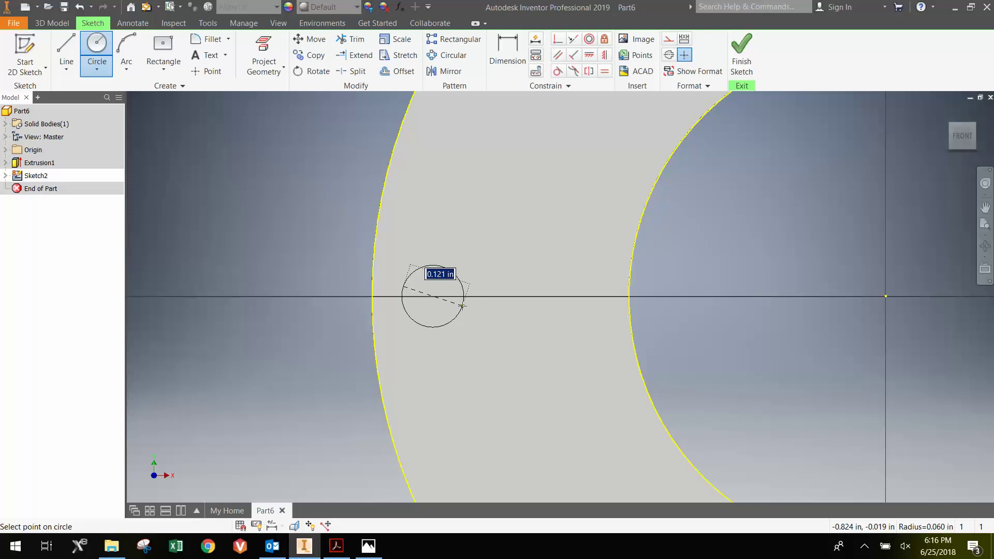
text(.26)
key(Return)
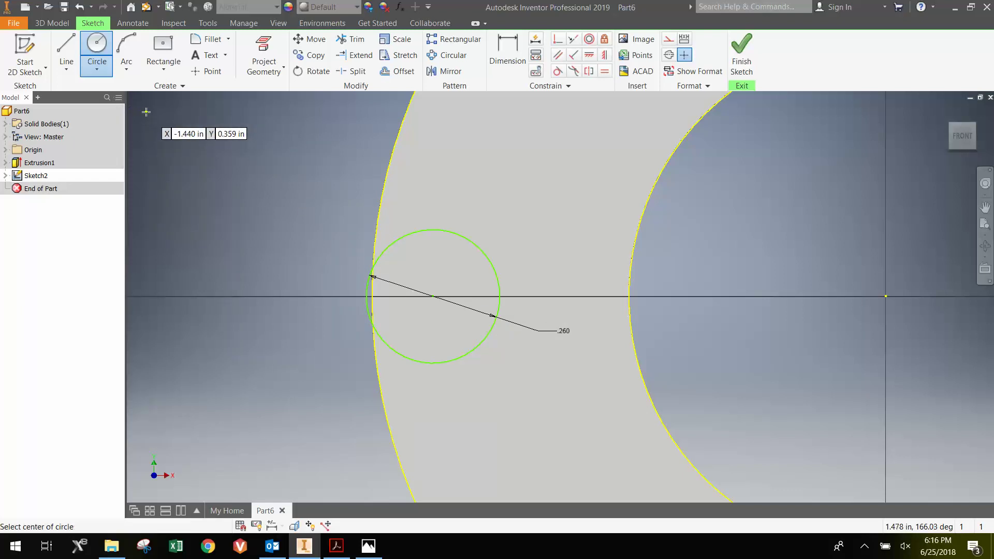
- Dimension the small circle's centre 0.813 in from the disk's centre
key(d)
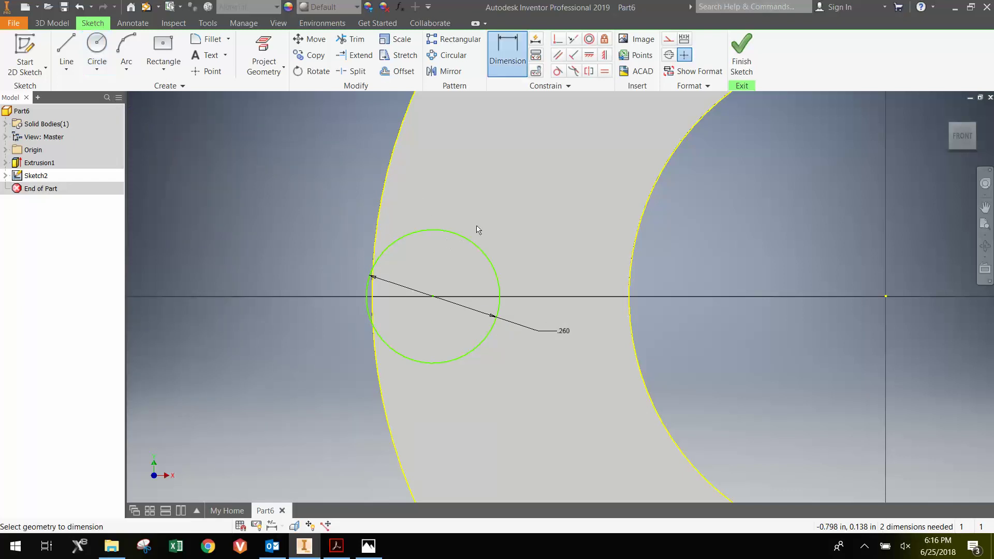
scroll(477, 230, down, 2)
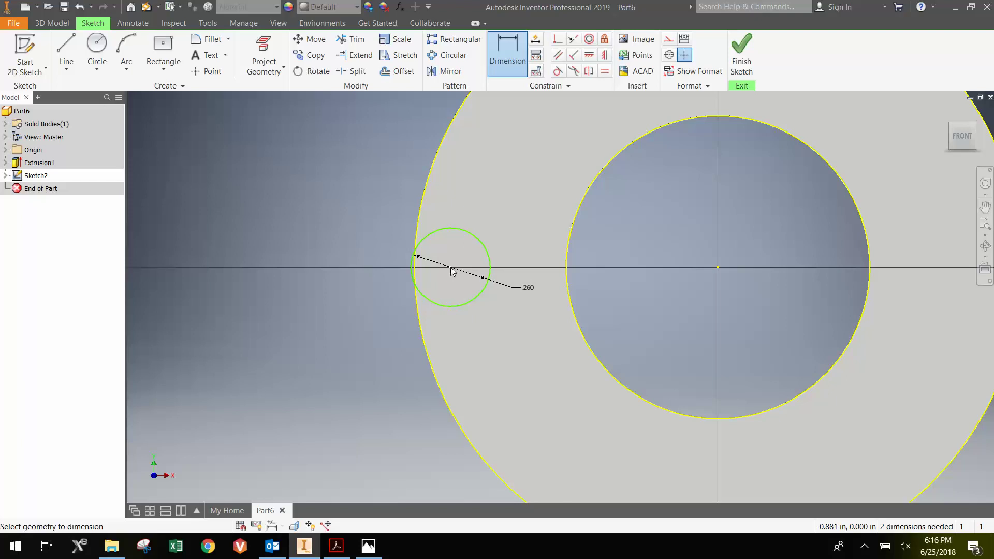
click(717, 267)
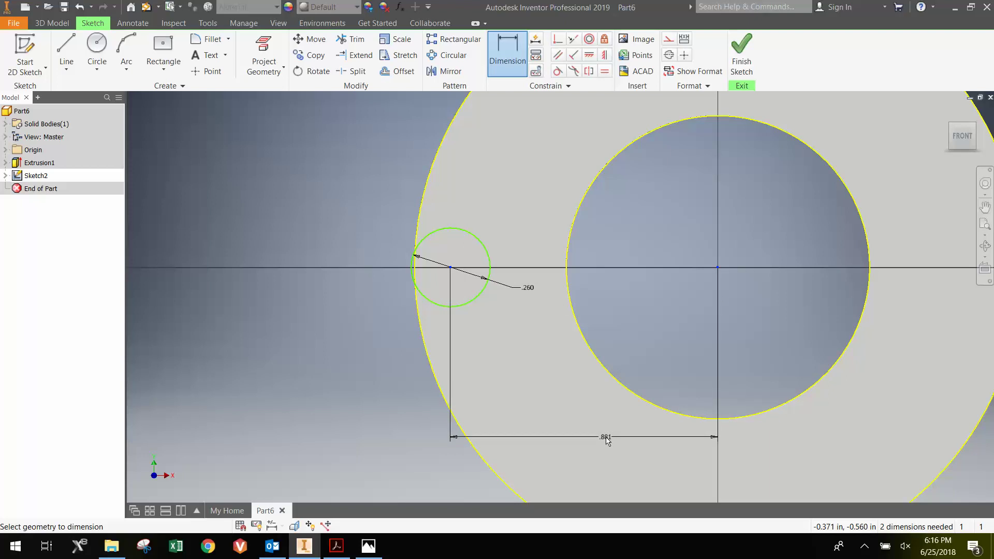
click(607, 439)
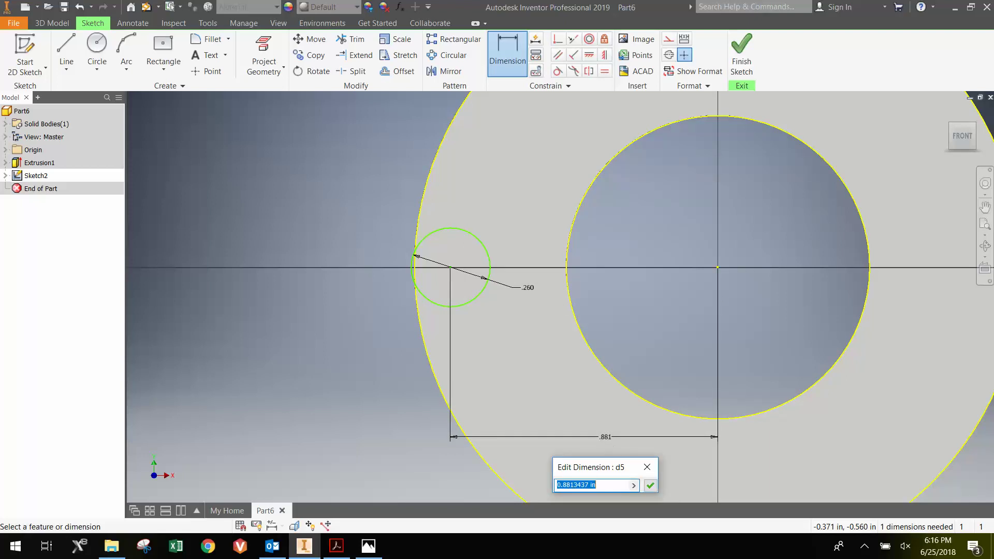
text(.8125)
key(Return)
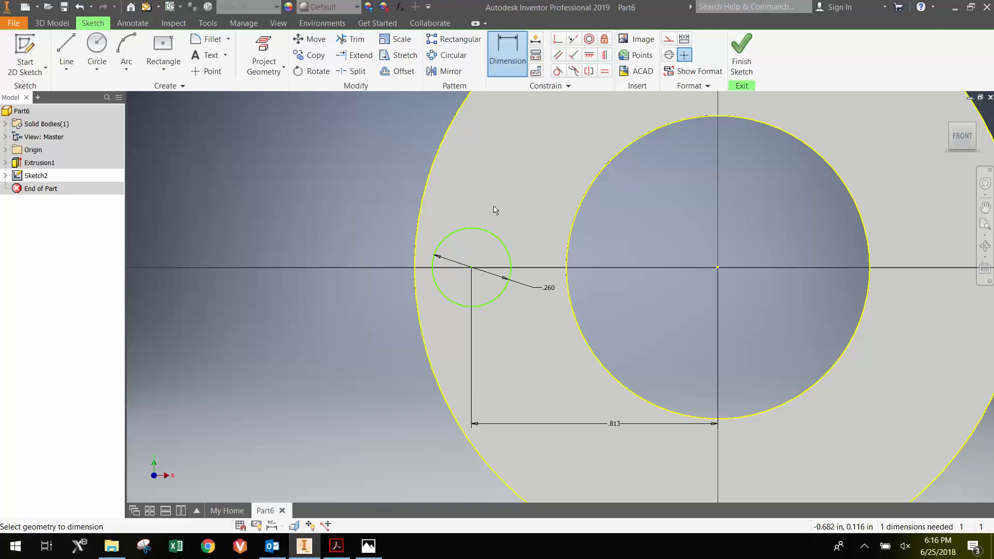
- Draw horizontal lines from the small circle's top and bottom to the outer rim, then finish the sketch
click(66, 49)
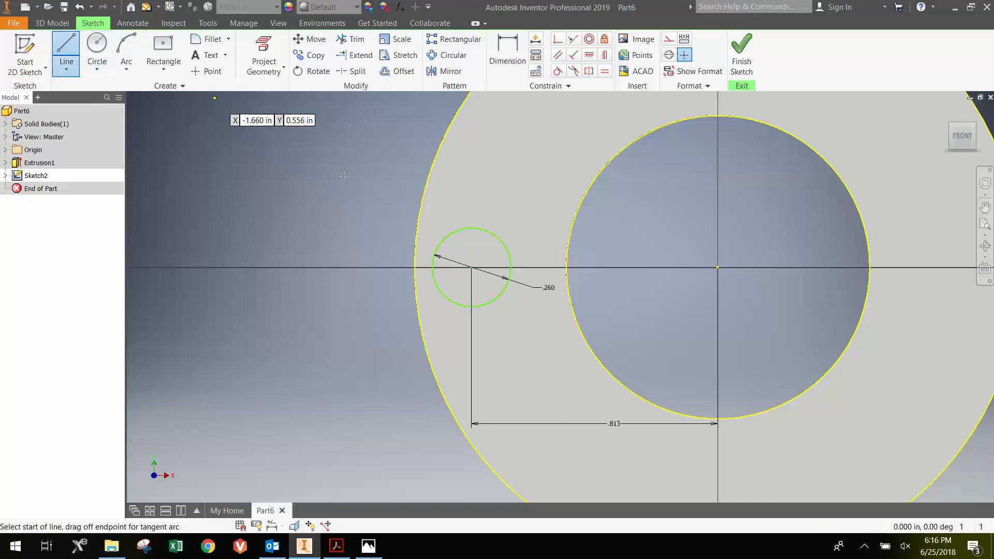
scroll(429, 223, up, 4)
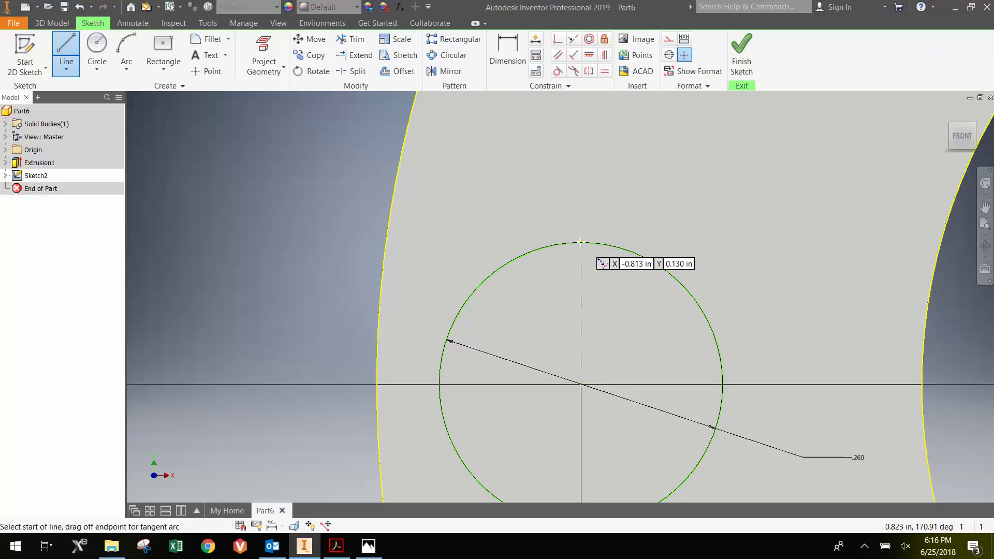
click(580, 242)
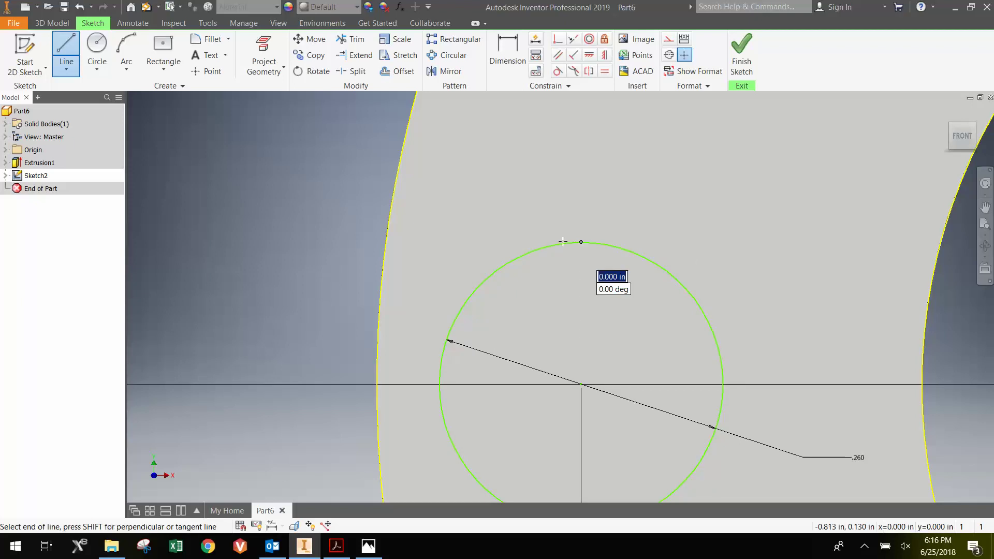
double_click(386, 241)
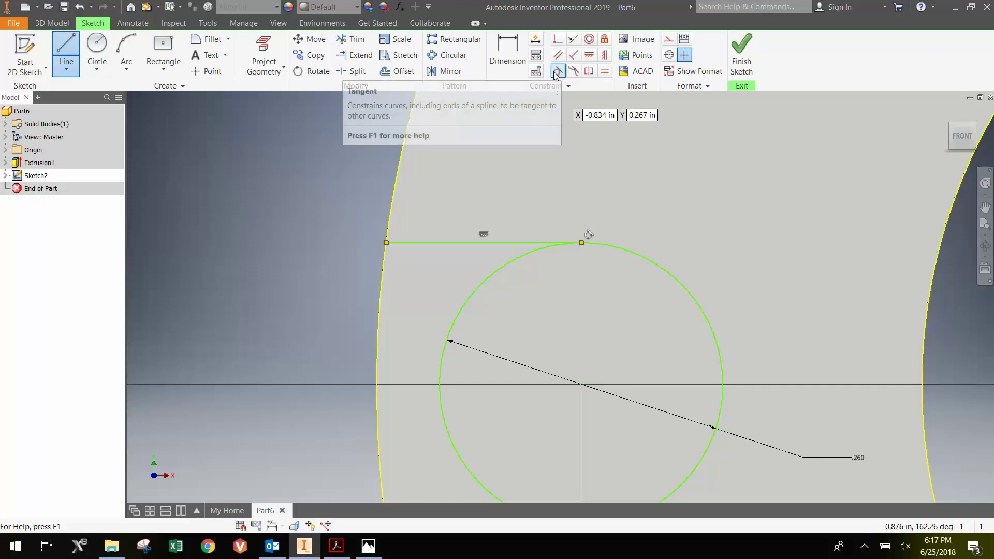
scroll(623, 164, up, 3)
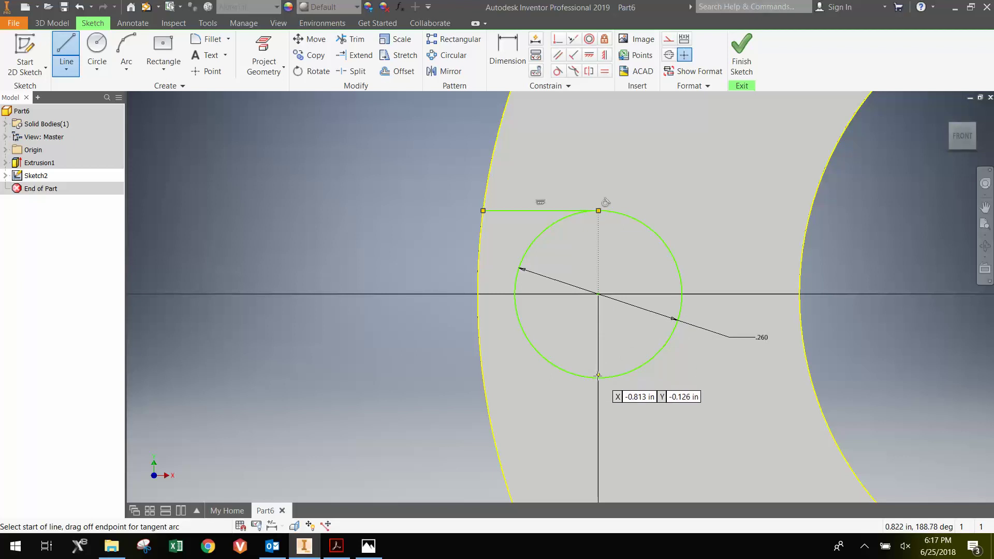
click(599, 377)
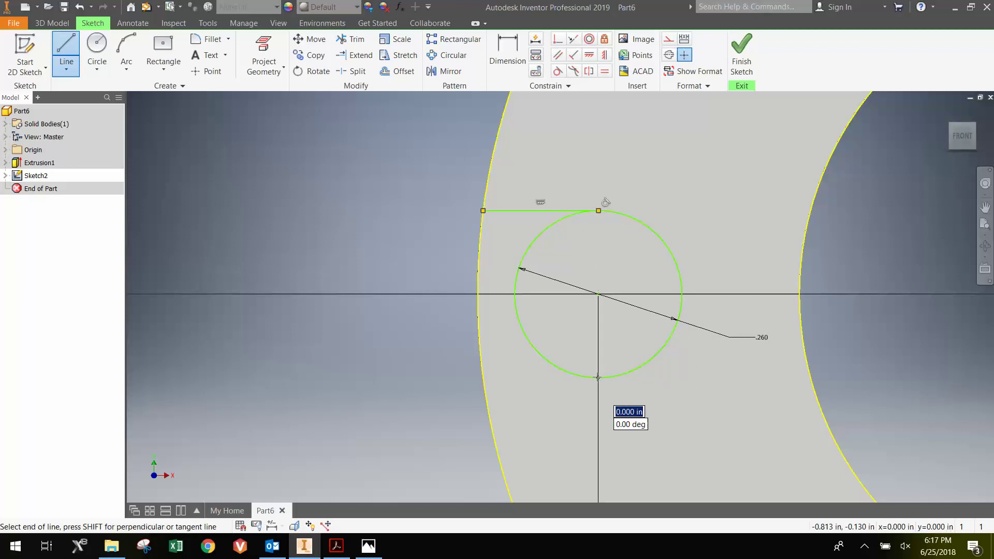
double_click(484, 377)
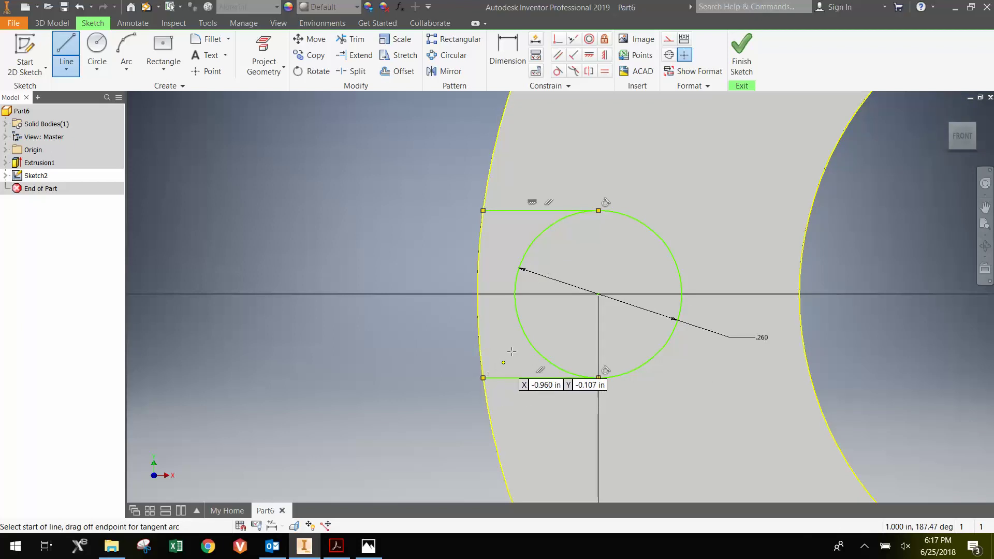
click(741, 52)
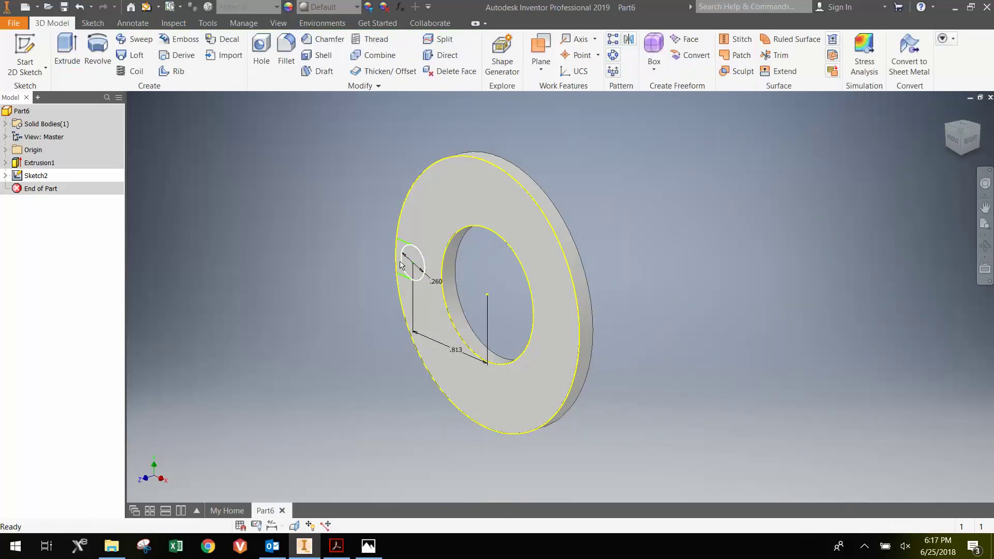
- Cut the notch and crescent regions 0.125 in deep into the disk's edge
scroll(365, 248, up, 2)
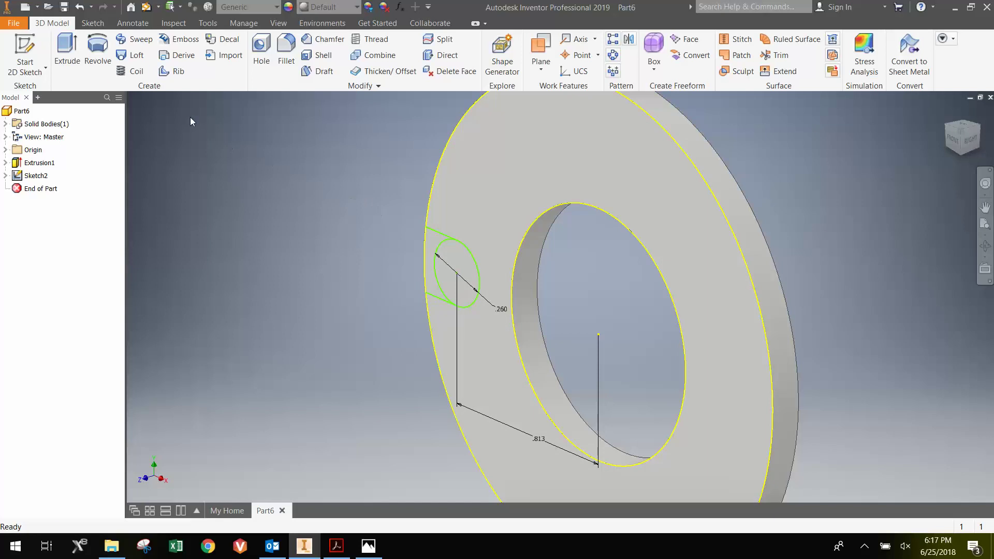
click(71, 50)
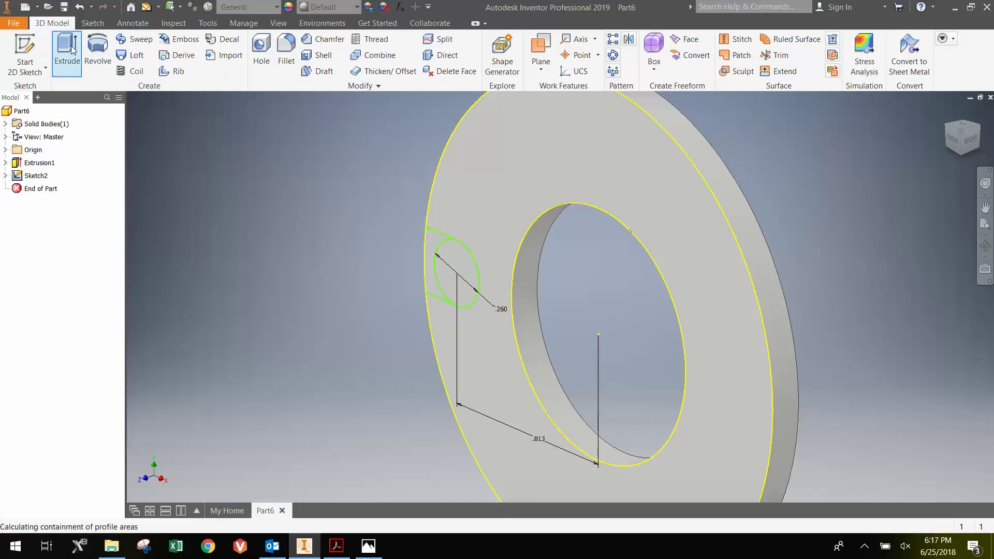
click(435, 247)
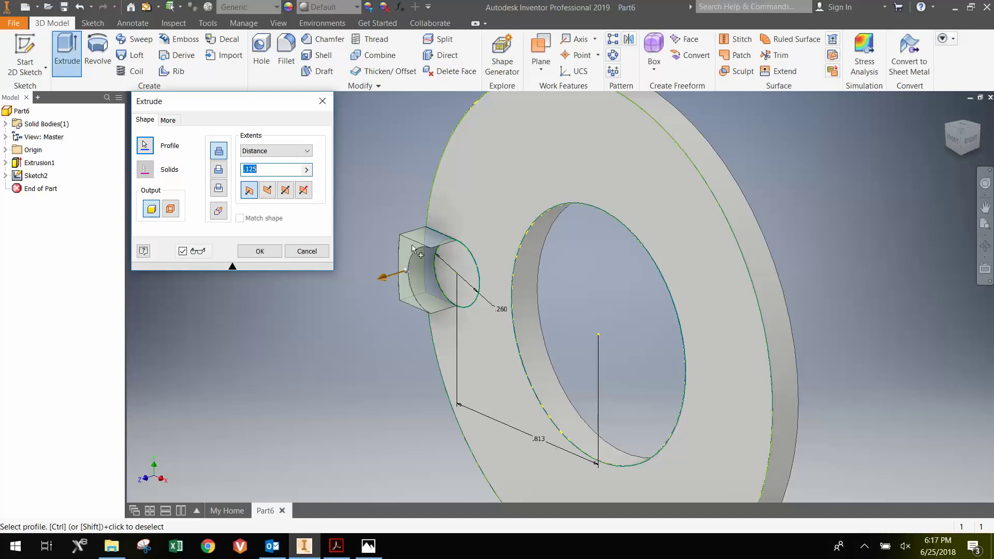
click(435, 266)
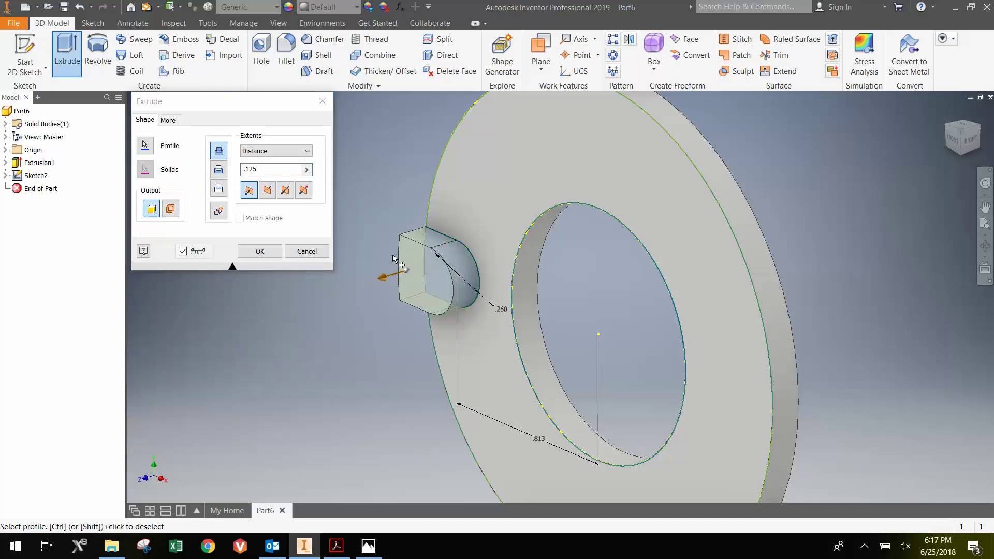
click(218, 170)
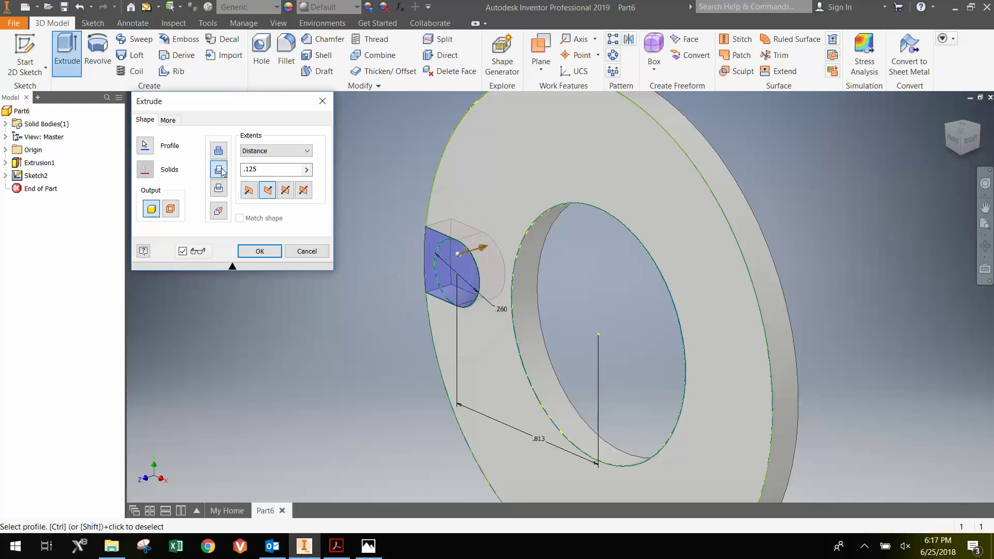
click(260, 252)
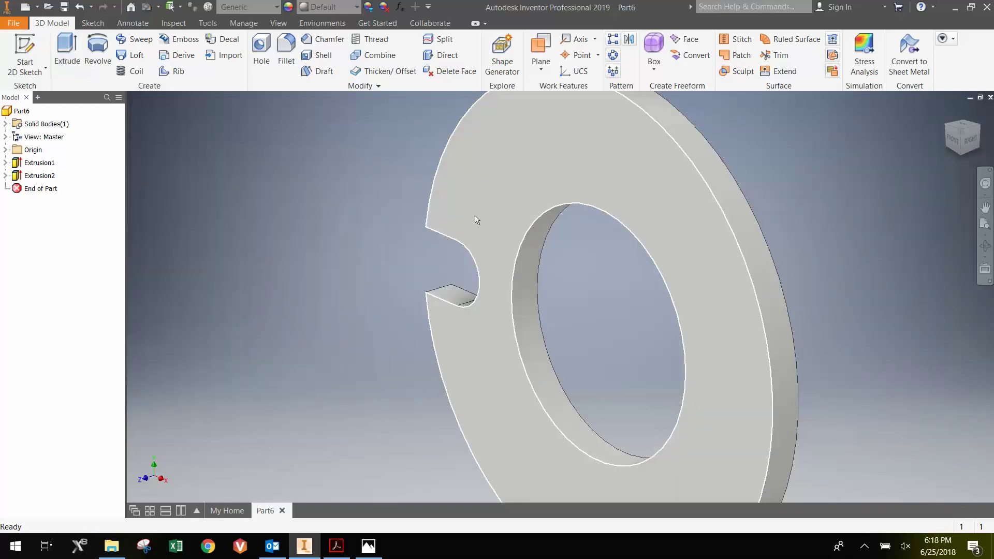
scroll(477, 220, up, 3)
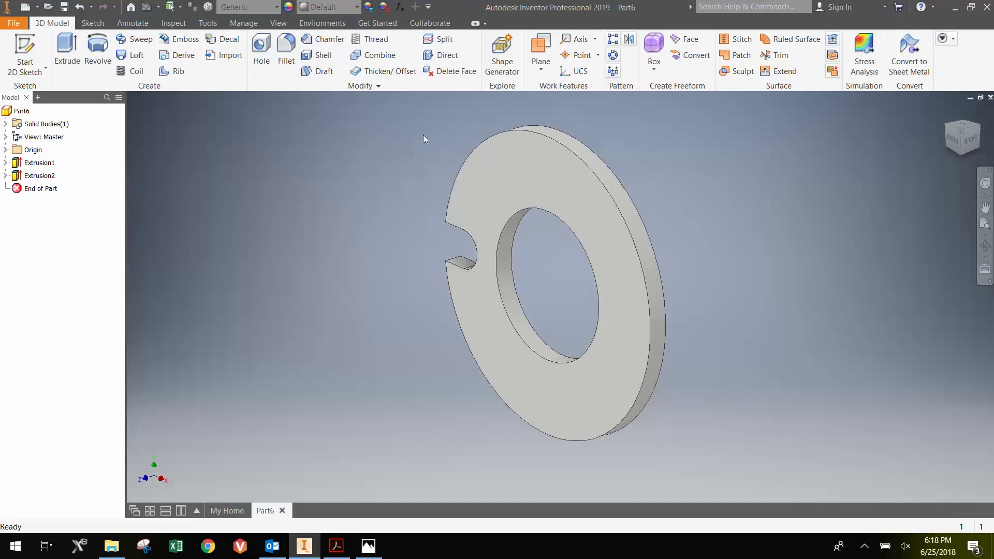
- Circular-pattern the notch 4 times over 360 degrees around the Z Axis
click(613, 55)
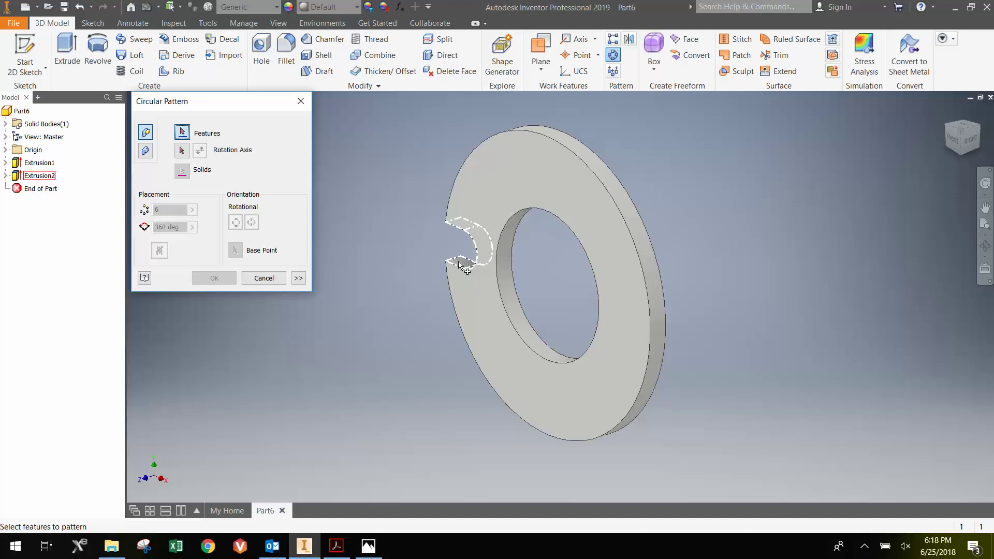
click(458, 265)
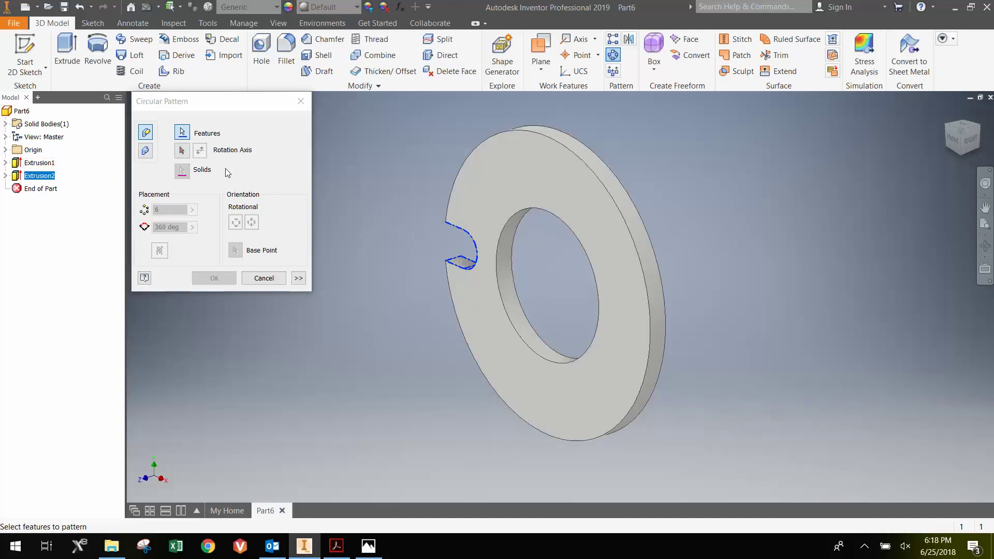
click(183, 151)
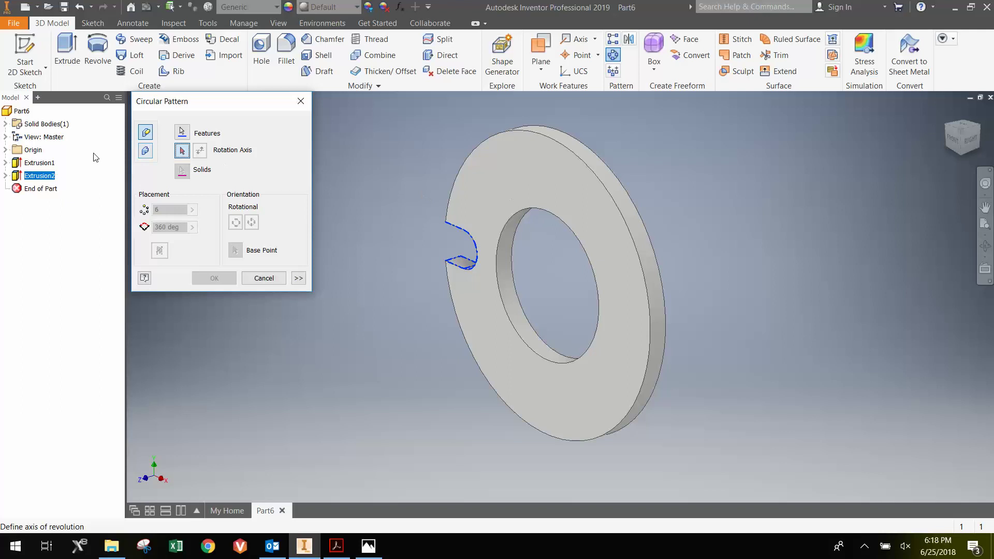
click(5, 149)
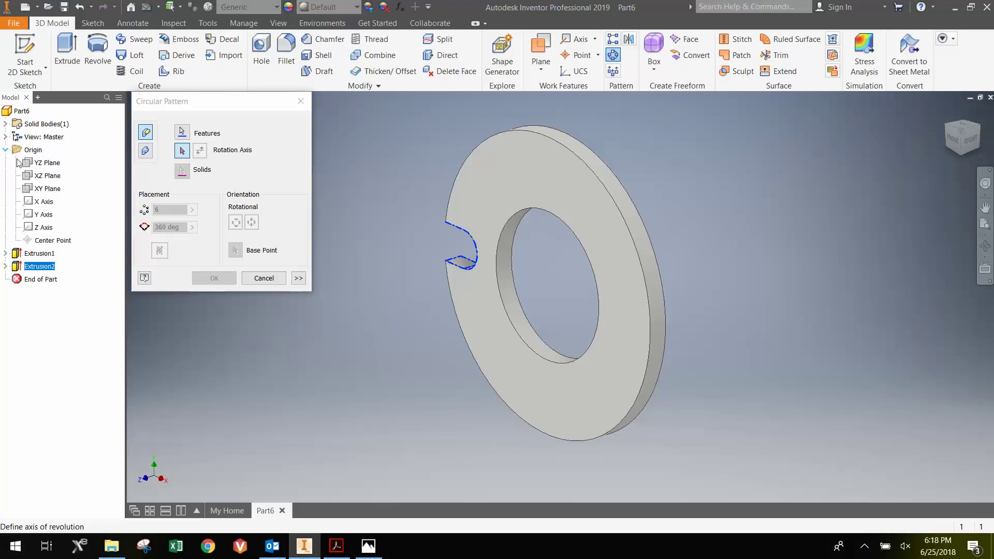
click(32, 229)
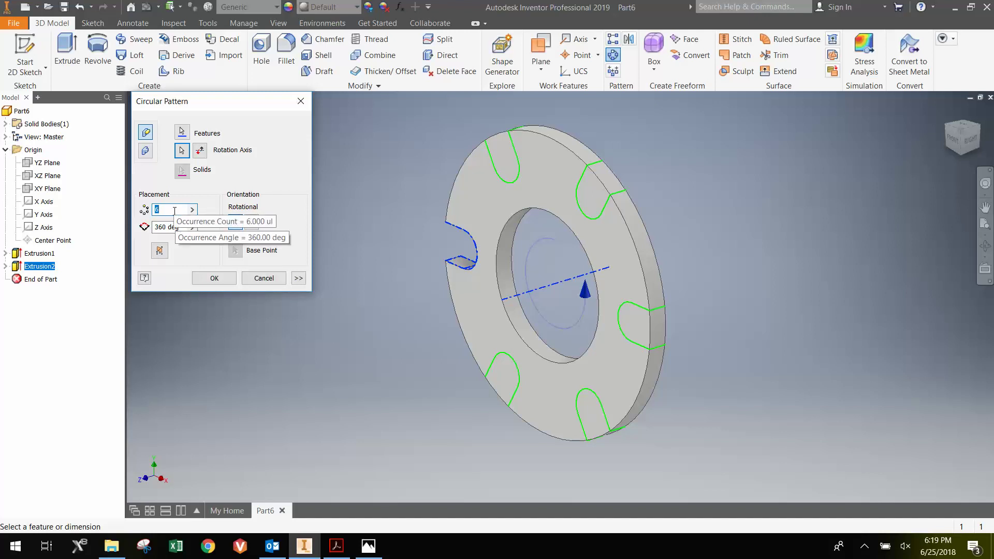
text(4)
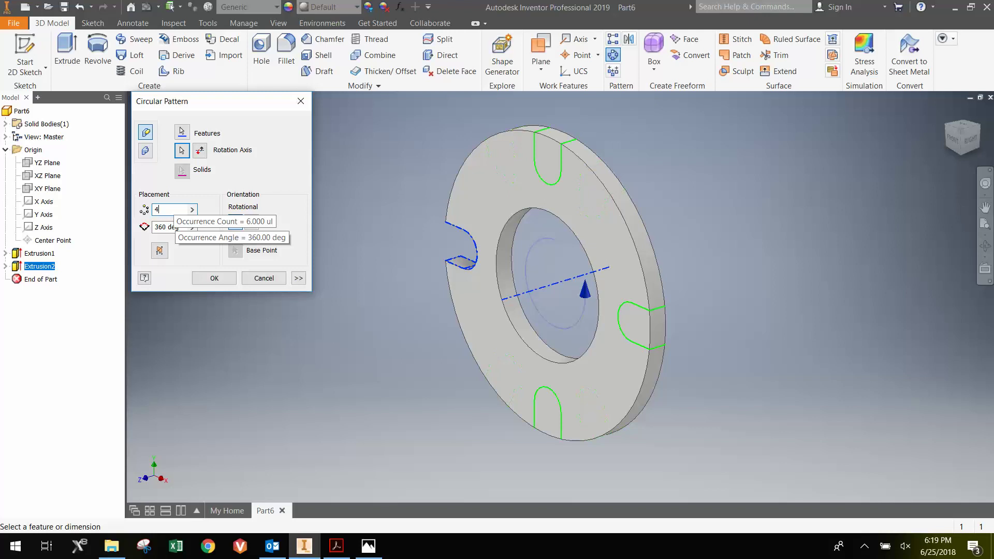
click(215, 279)
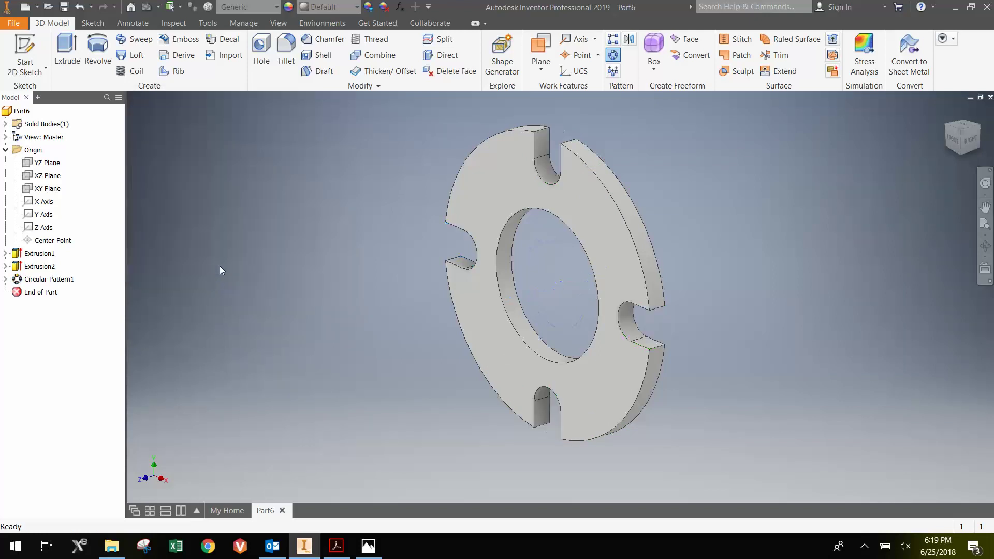
- Orbit the view so the disk faces the front
click(985, 248)
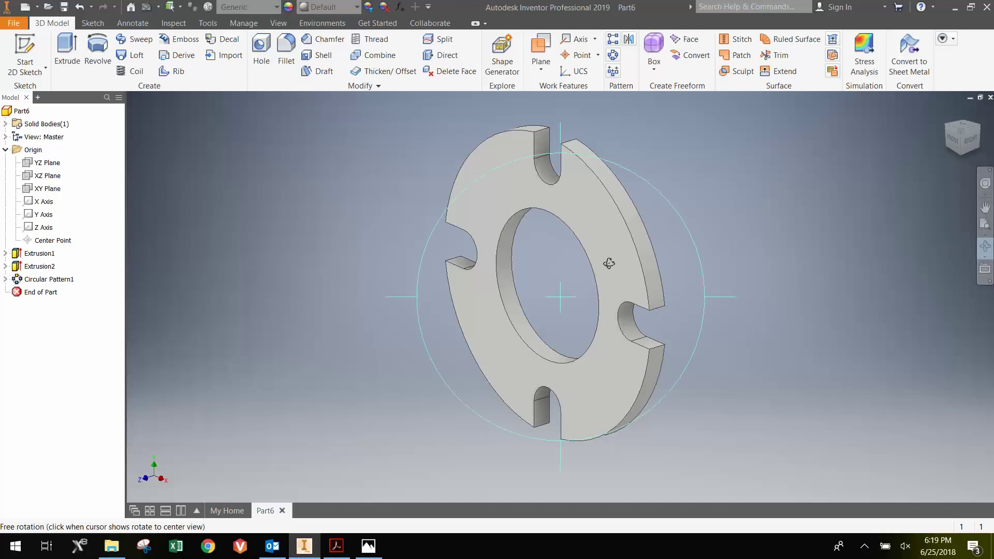
drag(603, 270, 638, 265)
right_click(638, 266)
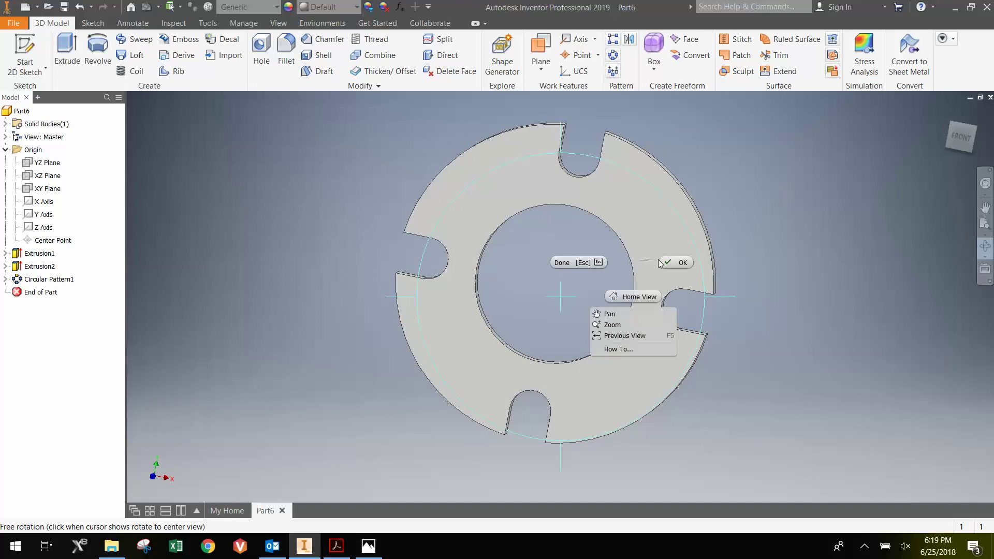
click(659, 262)
click(22, 27)
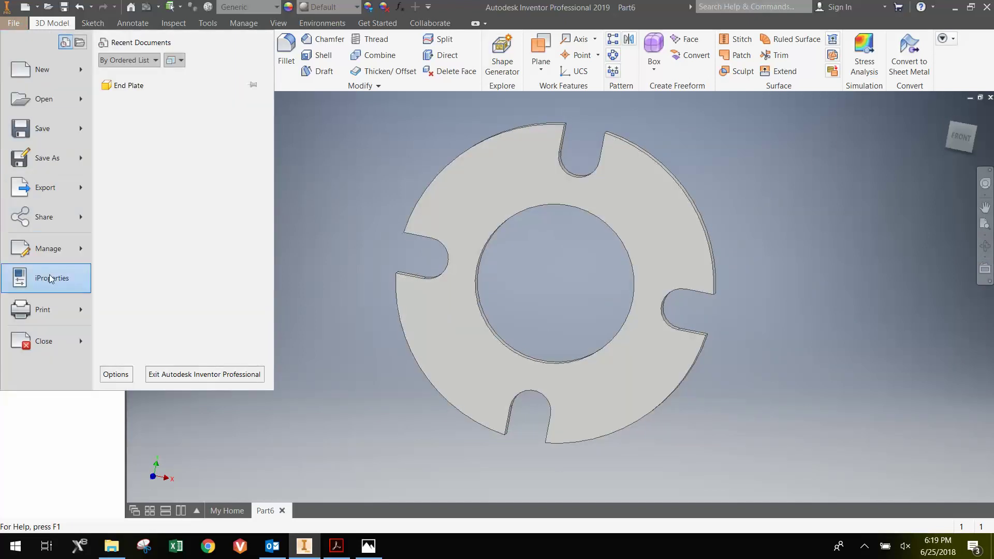
- Assign Steel, Alloy as the part material in iProperties, apply it, and close the dialog
click(50, 277)
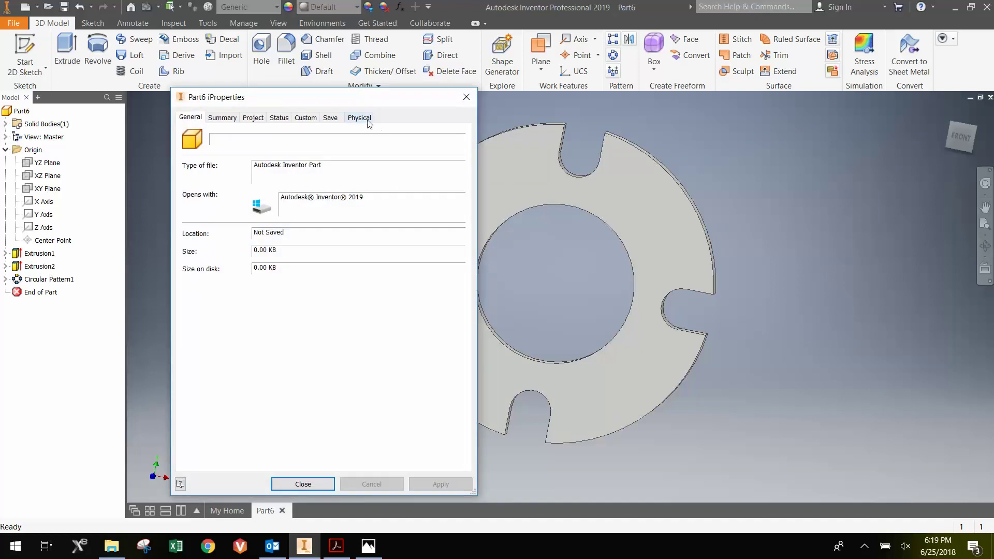
click(357, 119)
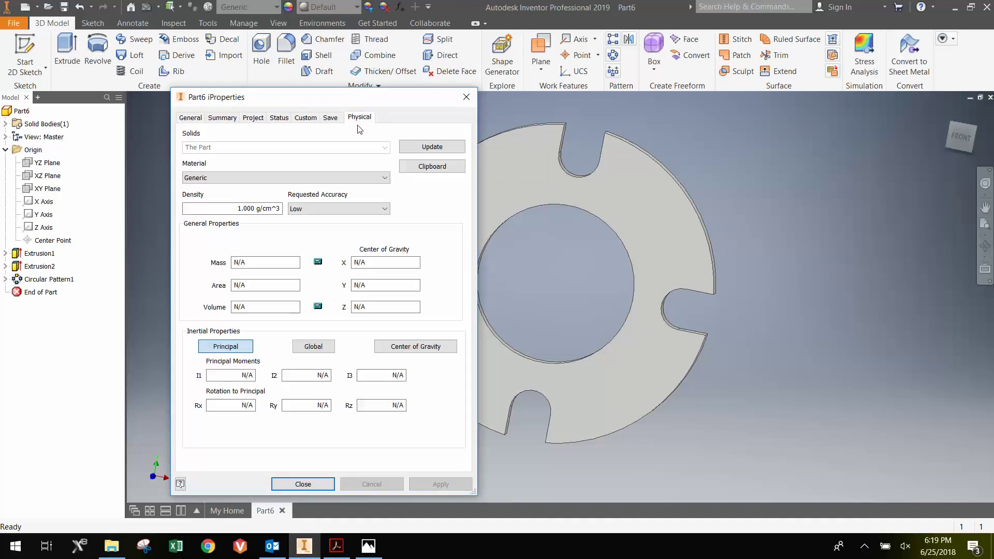
click(384, 178)
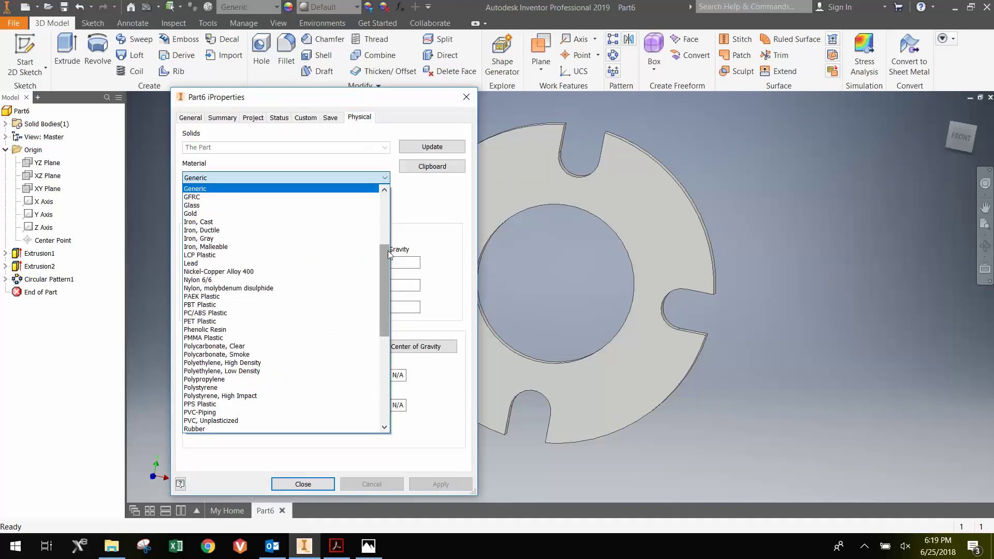
drag(387, 250, 384, 318)
click(288, 329)
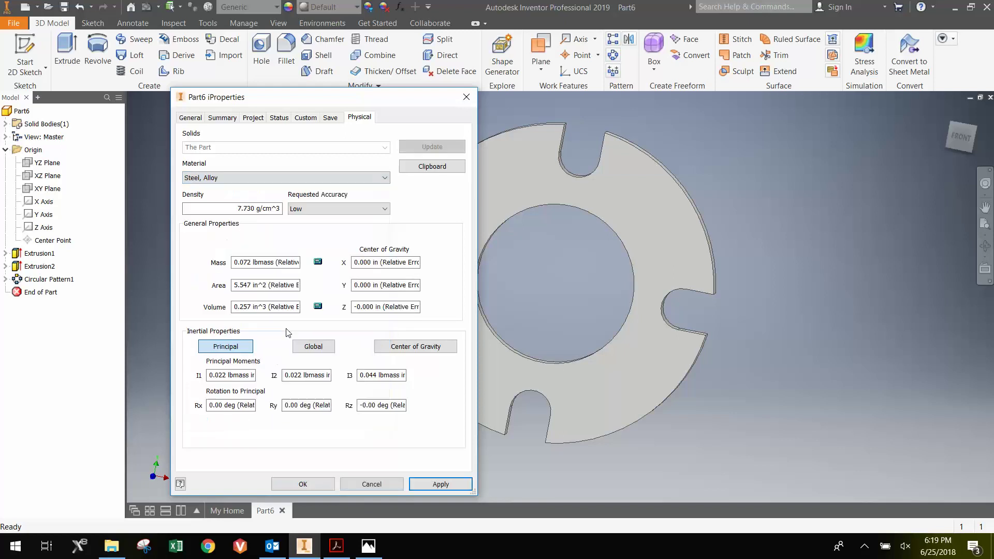
click(426, 484)
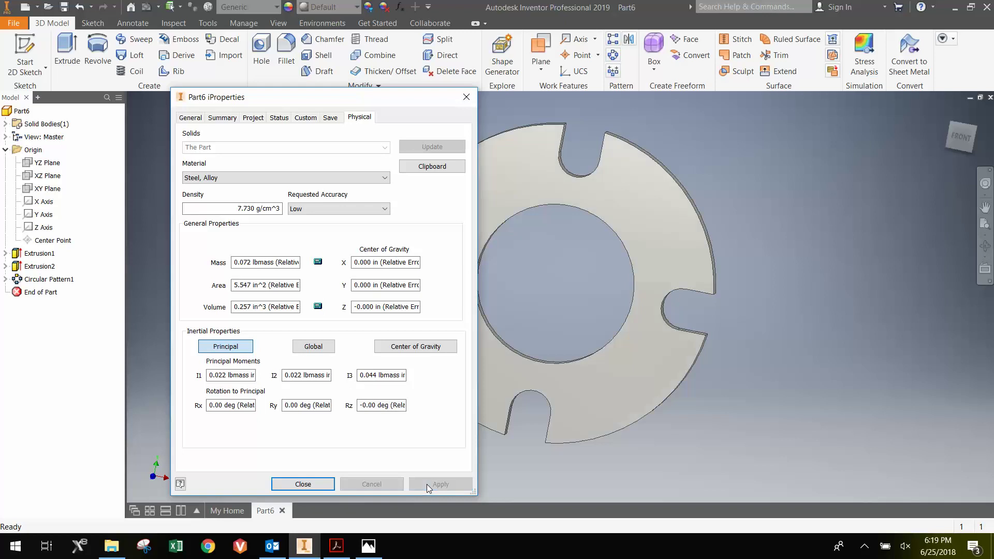
click(309, 484)
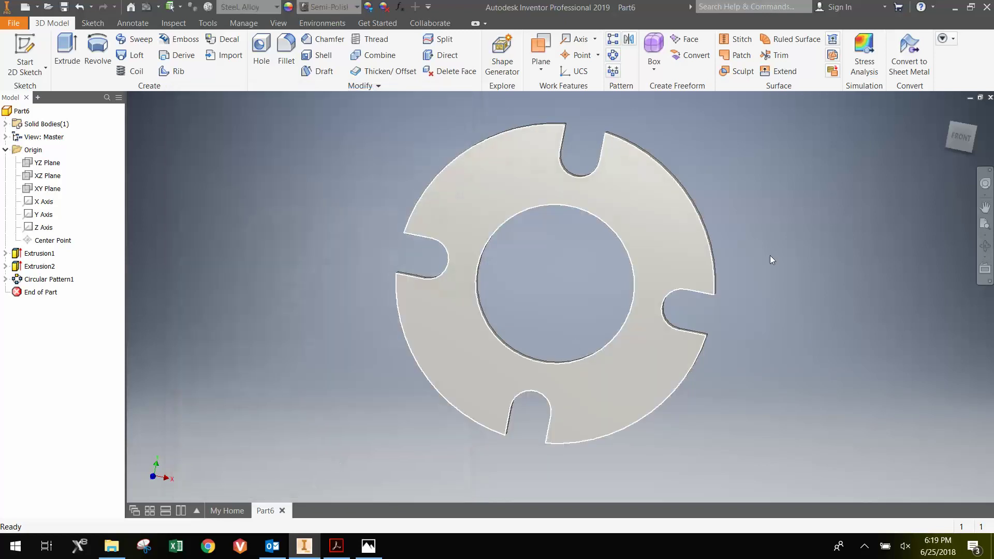
- Orbit the steel disk into a tilted 3-D view and bring up the File menu for saving
click(985, 246)
drag(693, 246, 661, 216)
right_click(694, 220)
click(611, 216)
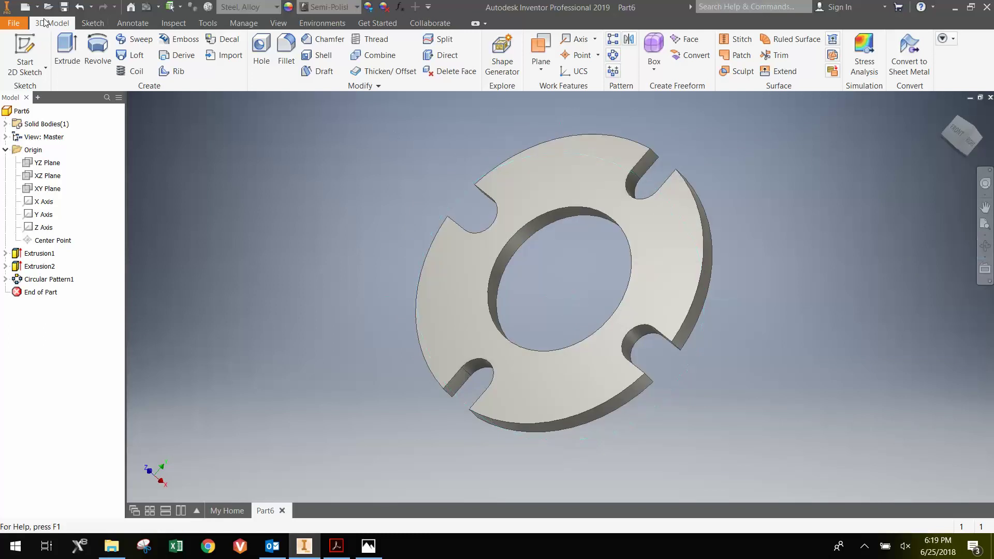
click(25, 25)
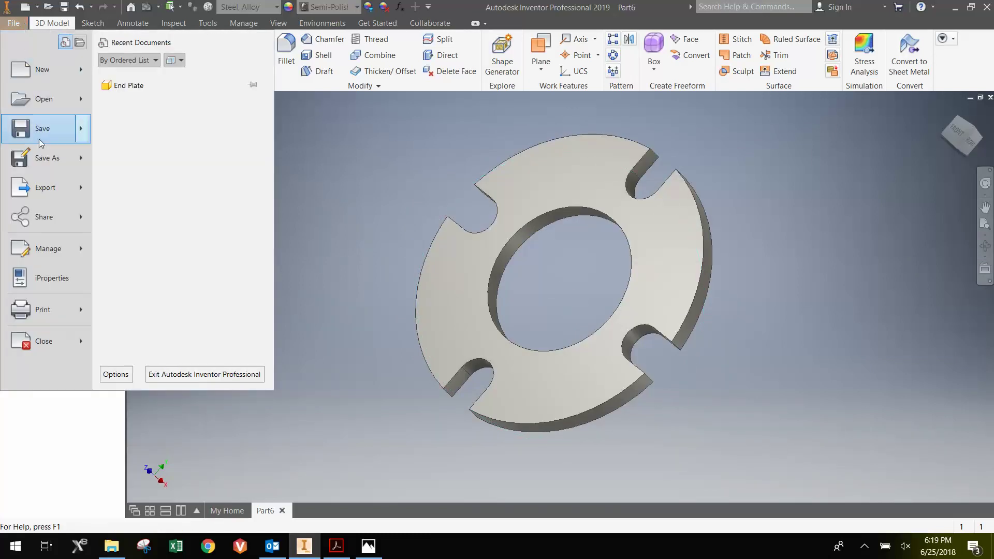